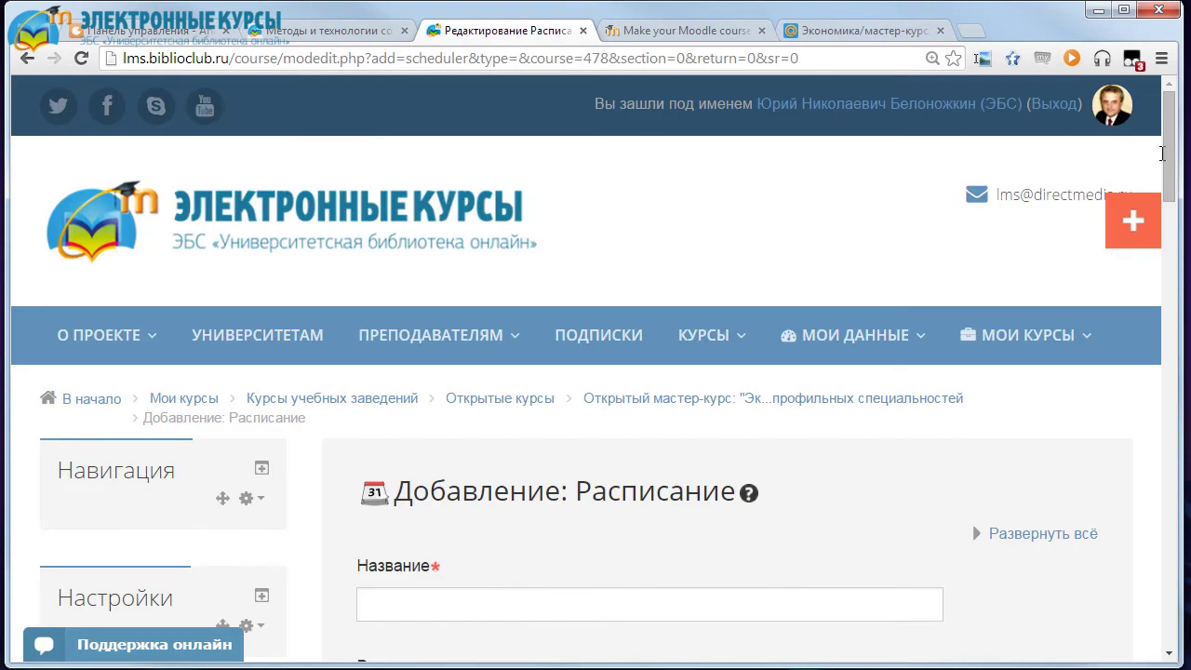
Step: Name the new schedule activity "Расписание консультаций"
left_click_drag(1168, 153, 1158, 205)
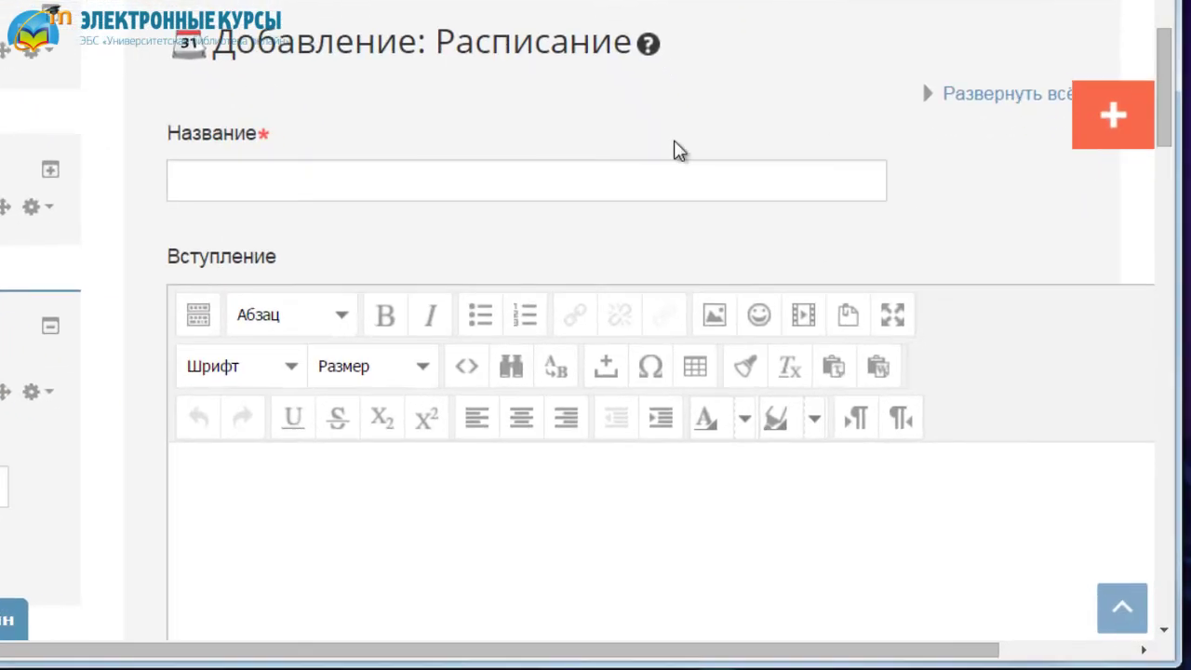
left_click(544, 224)
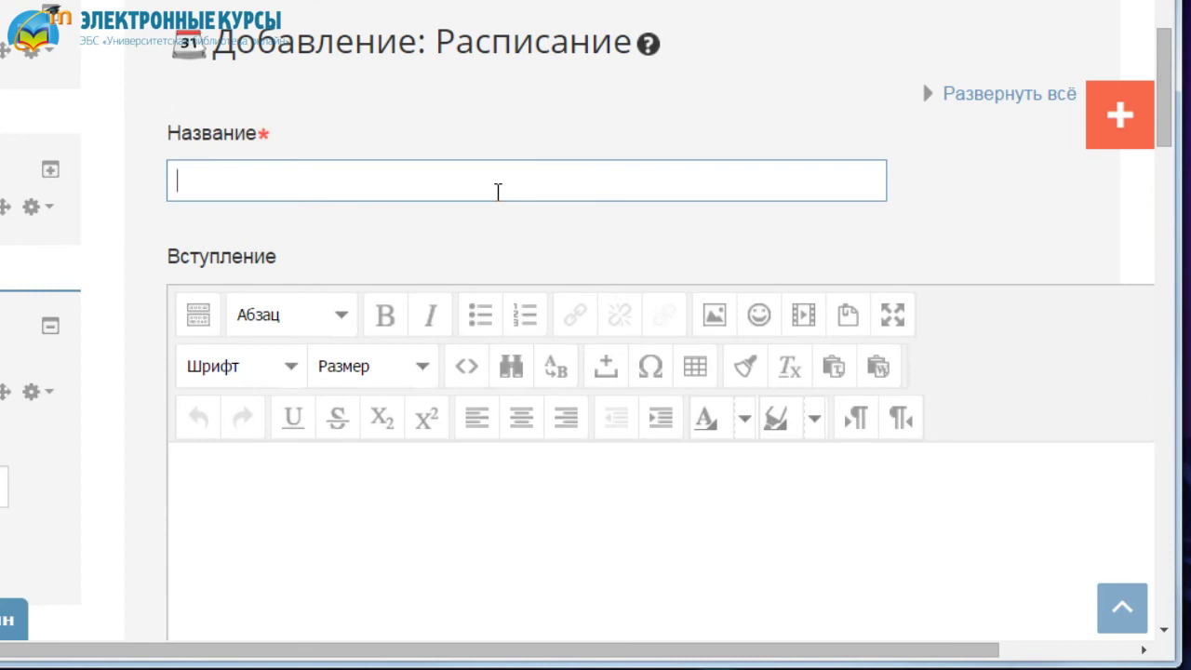
type("Hf")
key("BackSpace")
key("BackSpace")
type("Расписание")
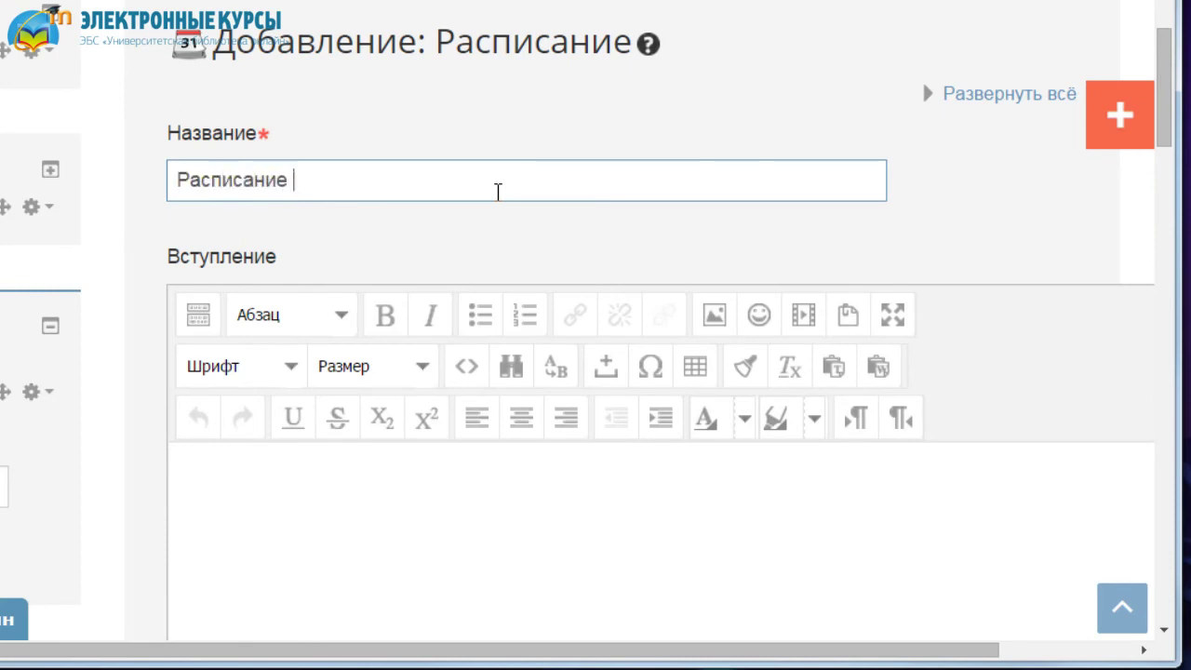
type(" консультац")
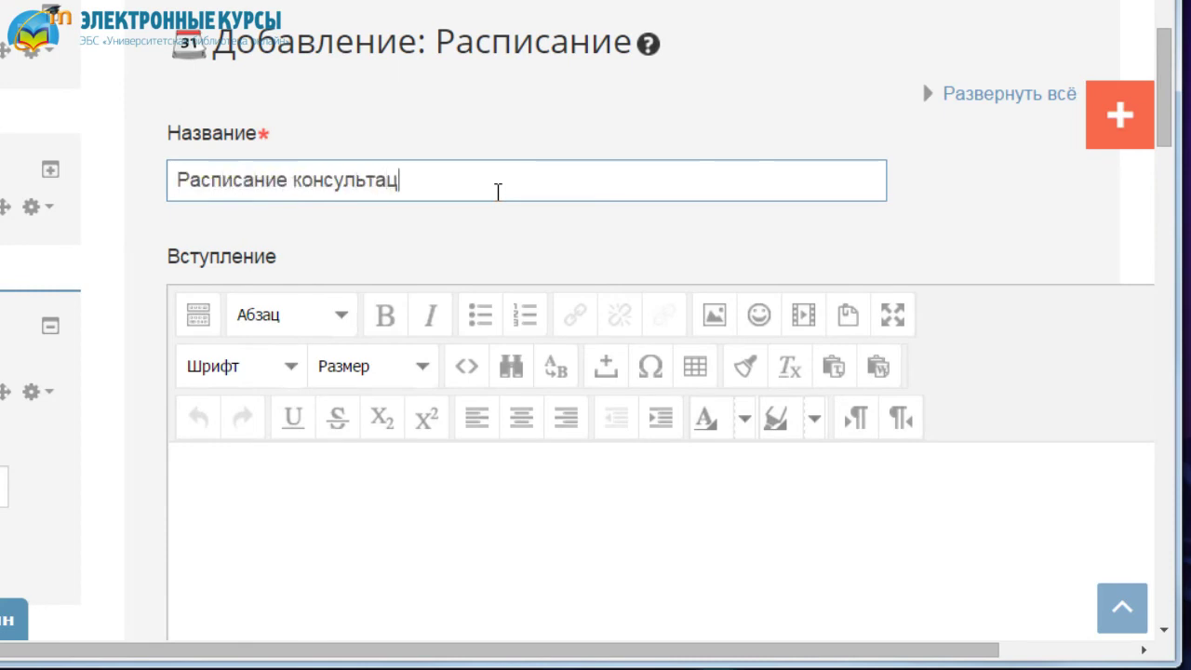
type("ий")
Step: Enter "Выберите время для консультации с Вашим преподавателем" as the schedule's introduction text
left_click_drag(1170, 47, 1168, 104)
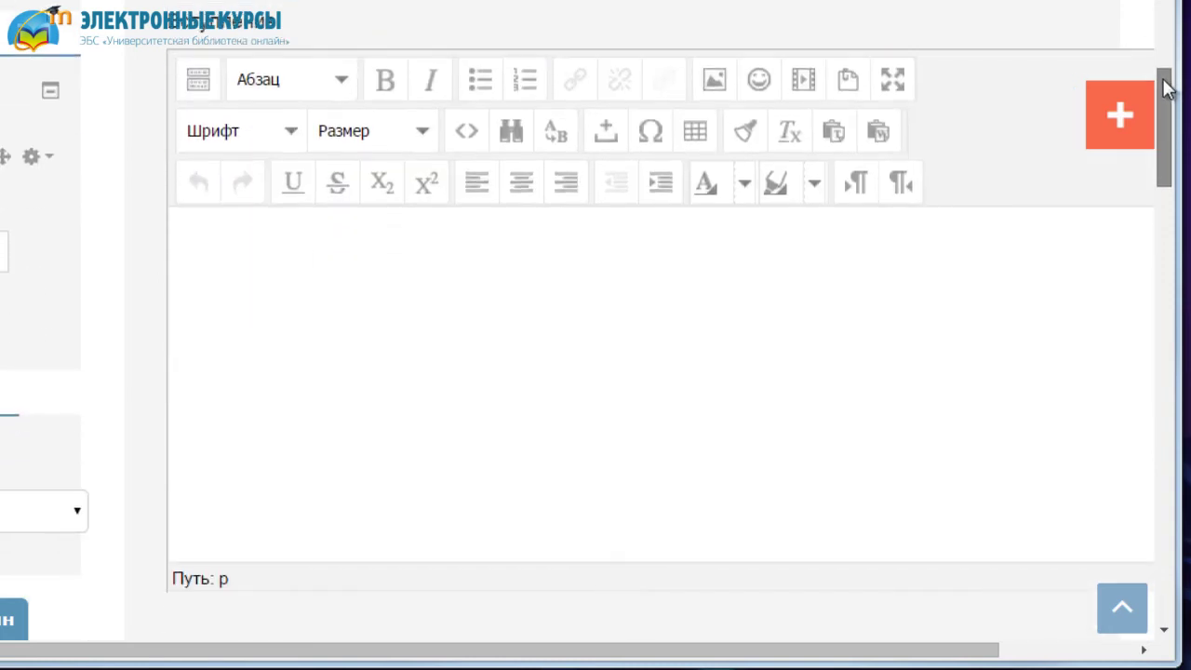
left_click(309, 267)
type("Вы")
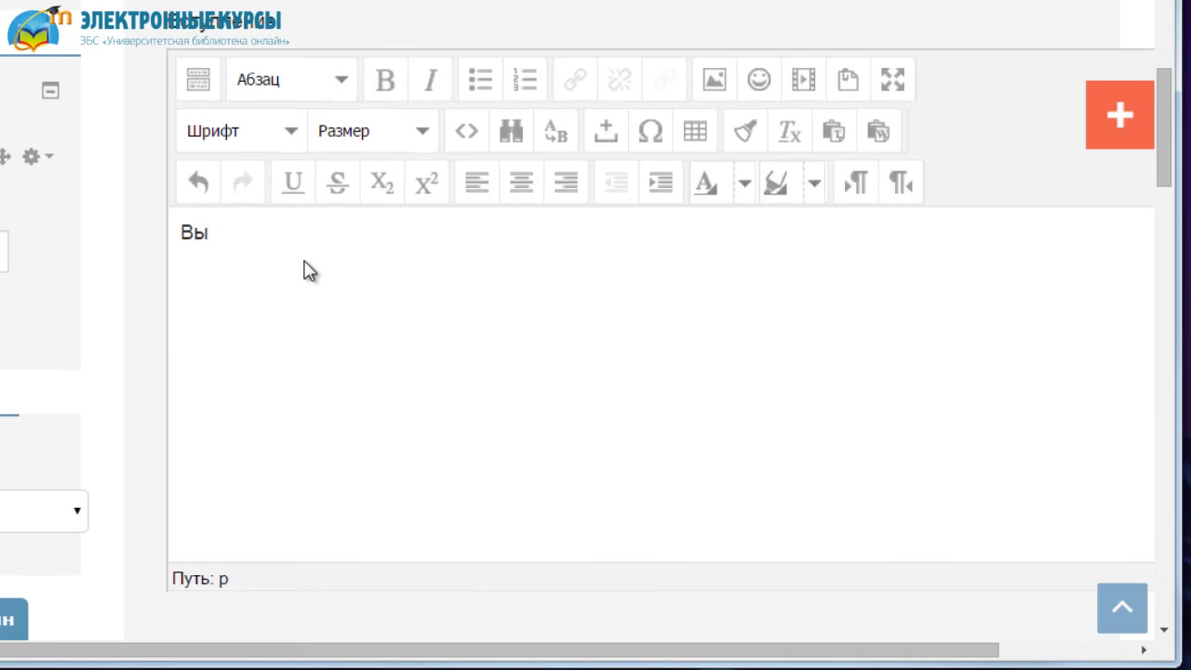
type("берите в")
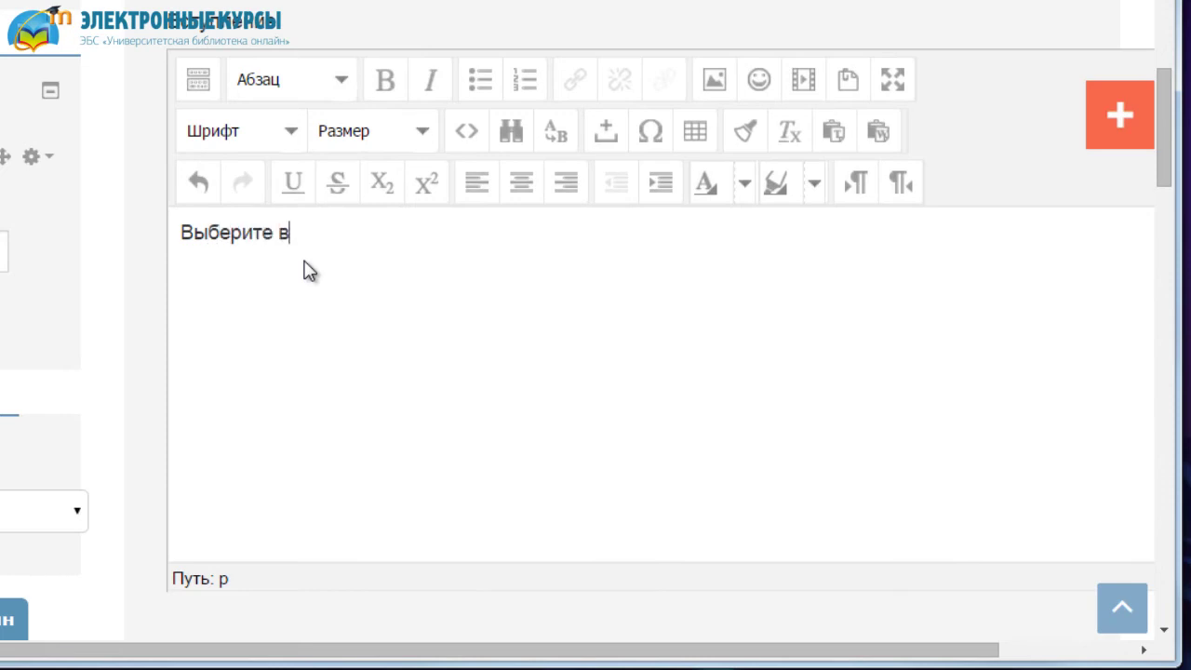
type("ремя для кон")
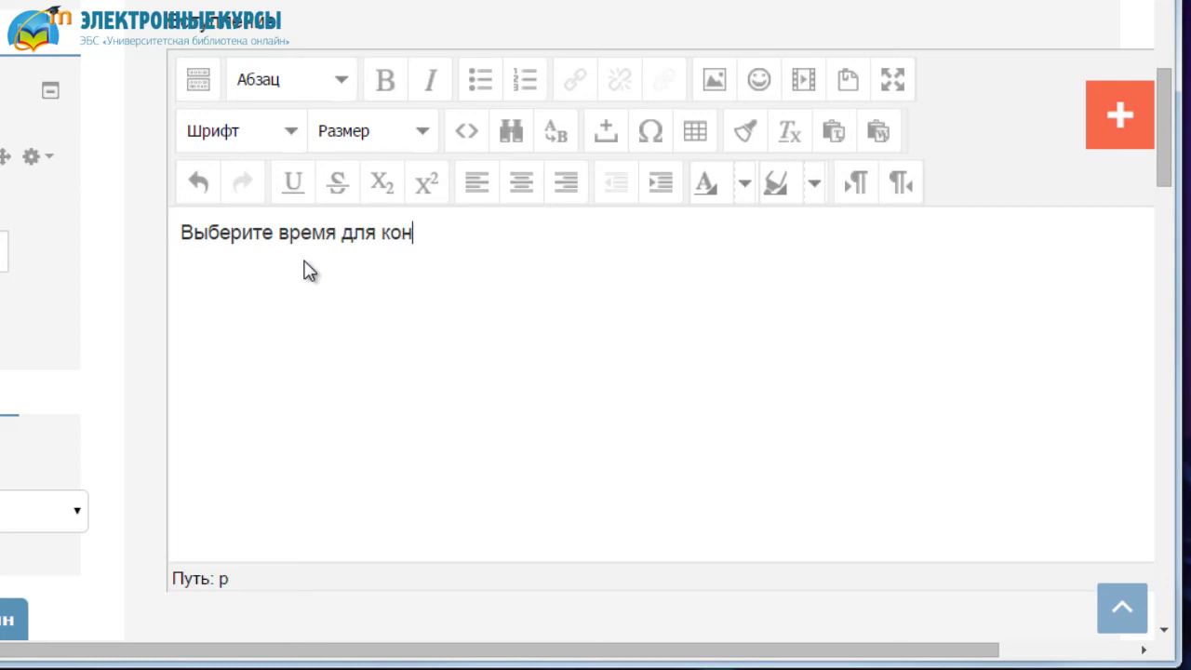
type("сультации в")
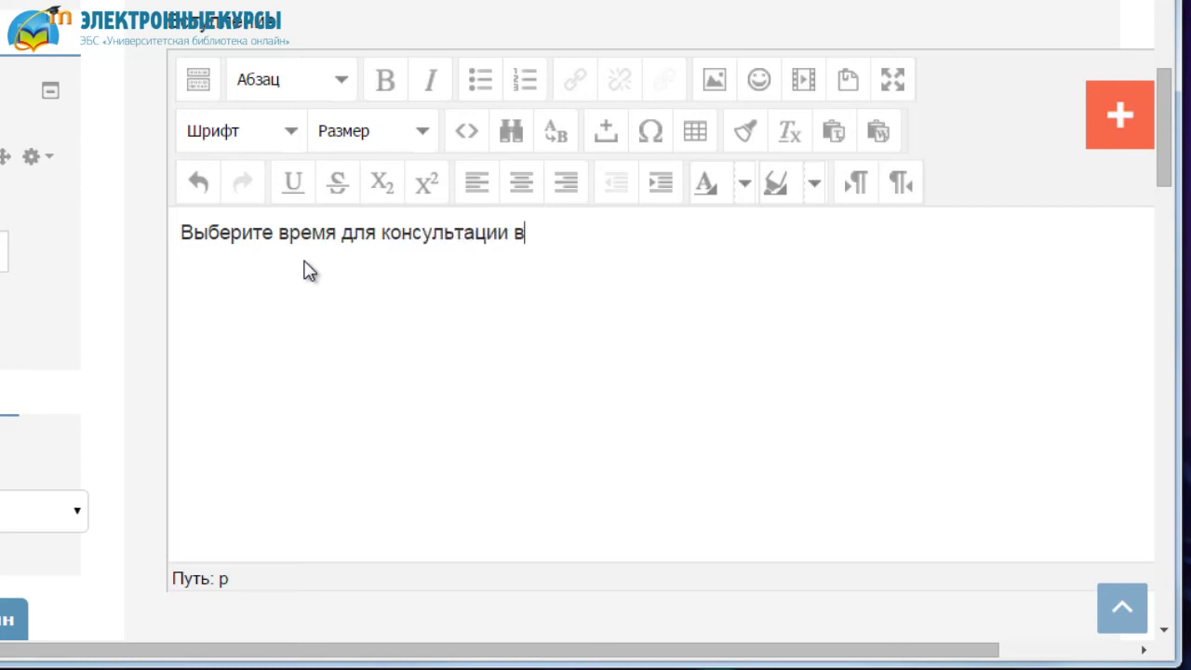
key("BackSpace")
type("с Вашим преп")
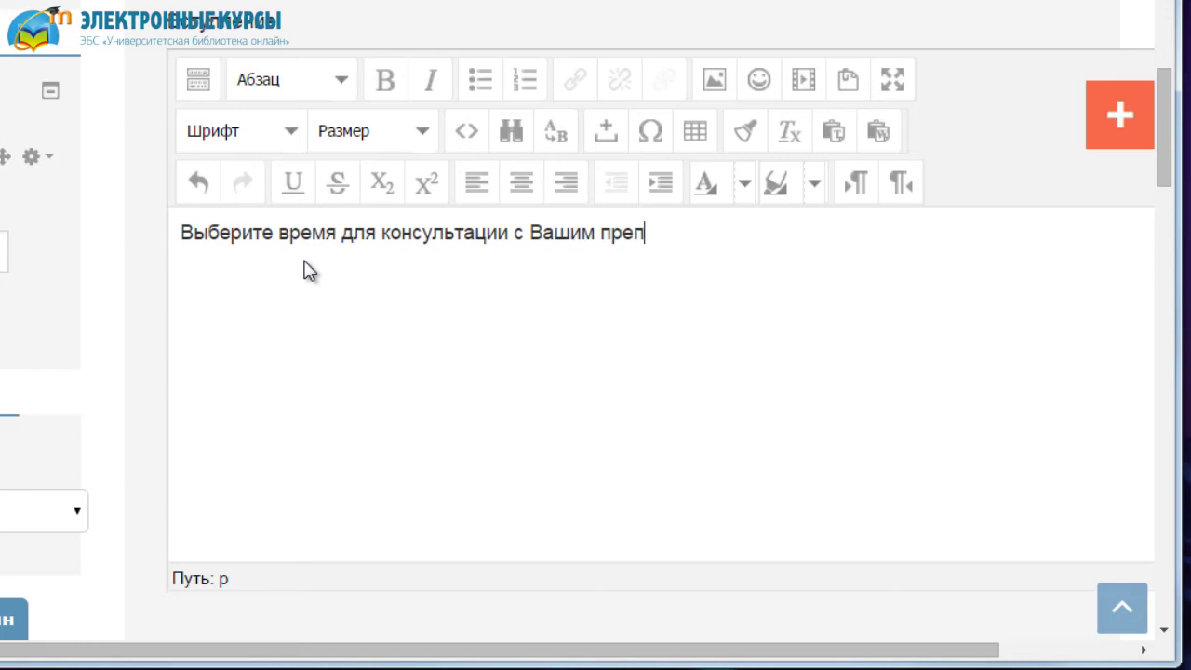
type("одавателем")
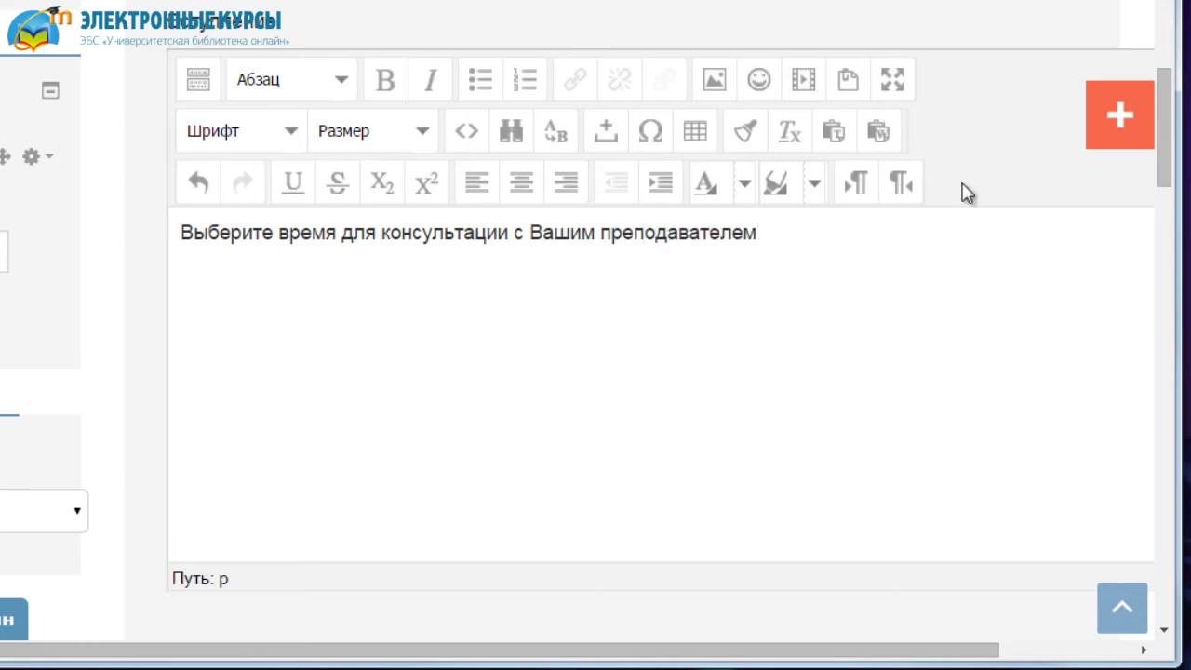
Step: Set the teacher role name to "Преподаватель по предмету "Экономика""
left_click_drag(1160, 111, 1161, 184)
left_click(451, 231)
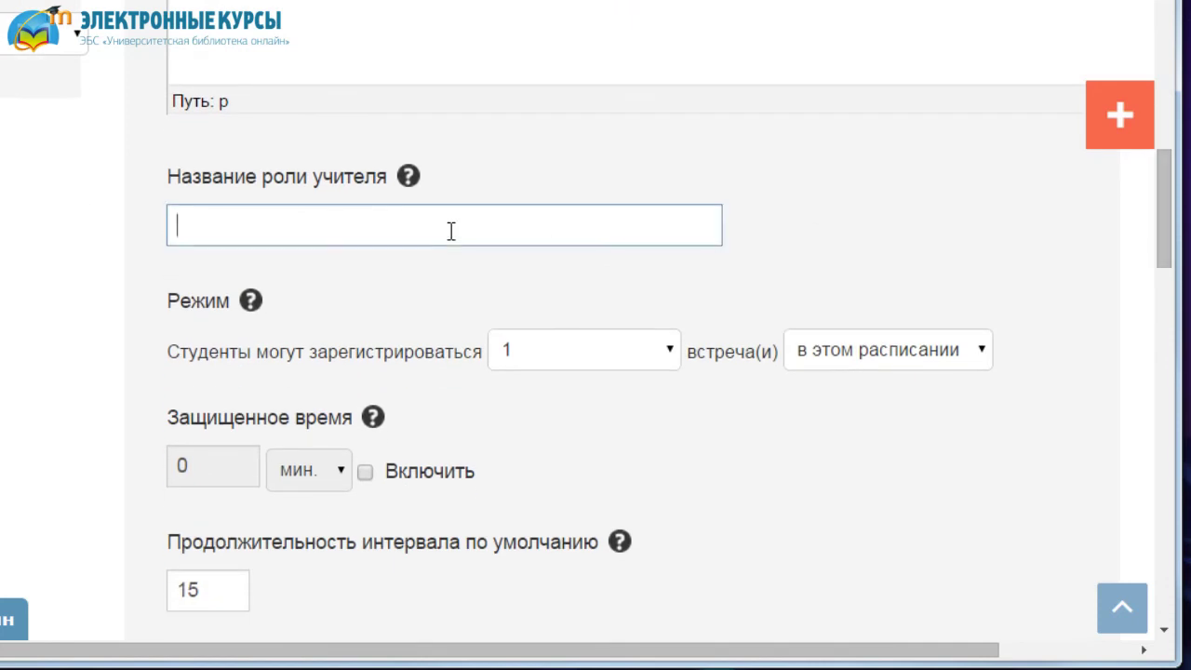
type("Преподаватель")
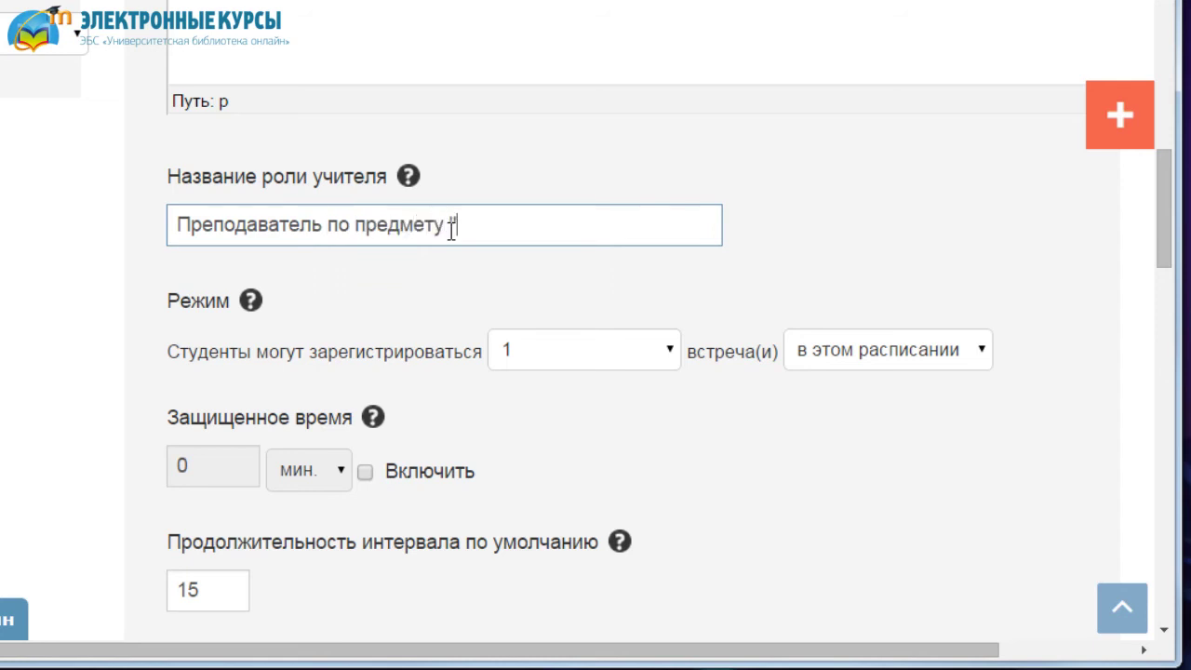
type("по предмету \"Экономика\"")
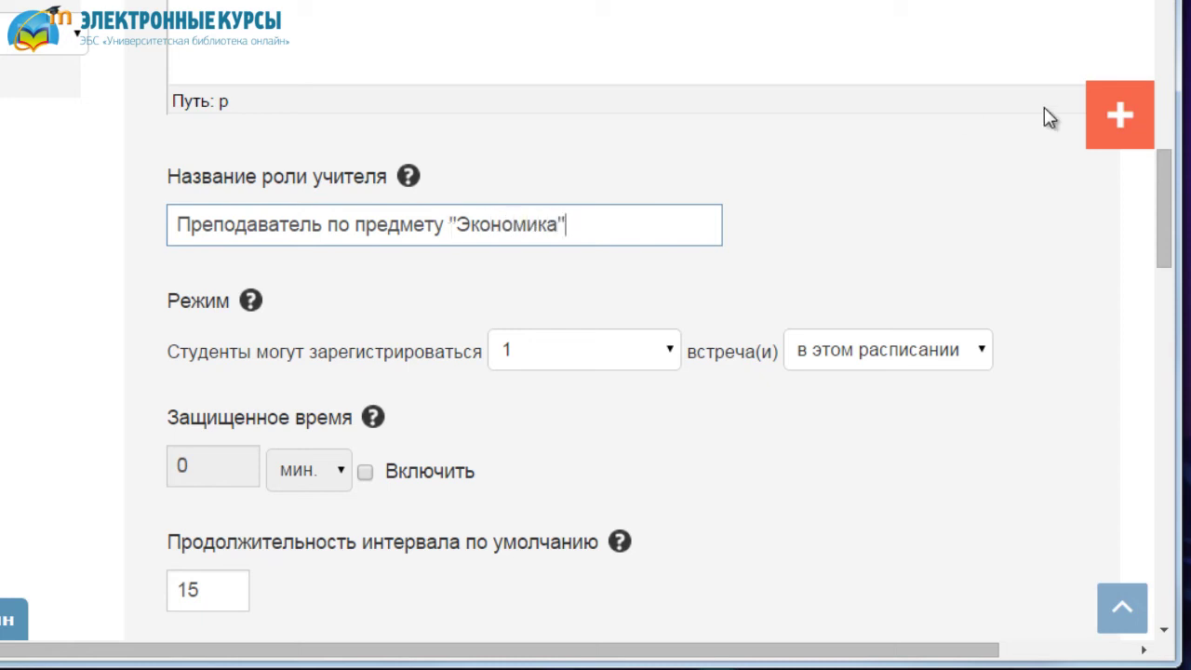
Step: Read the help on the Режим setting and let students register for "Без ограничений" meetings "в этом расписании"
scroll(1167, 208, "down", 3)
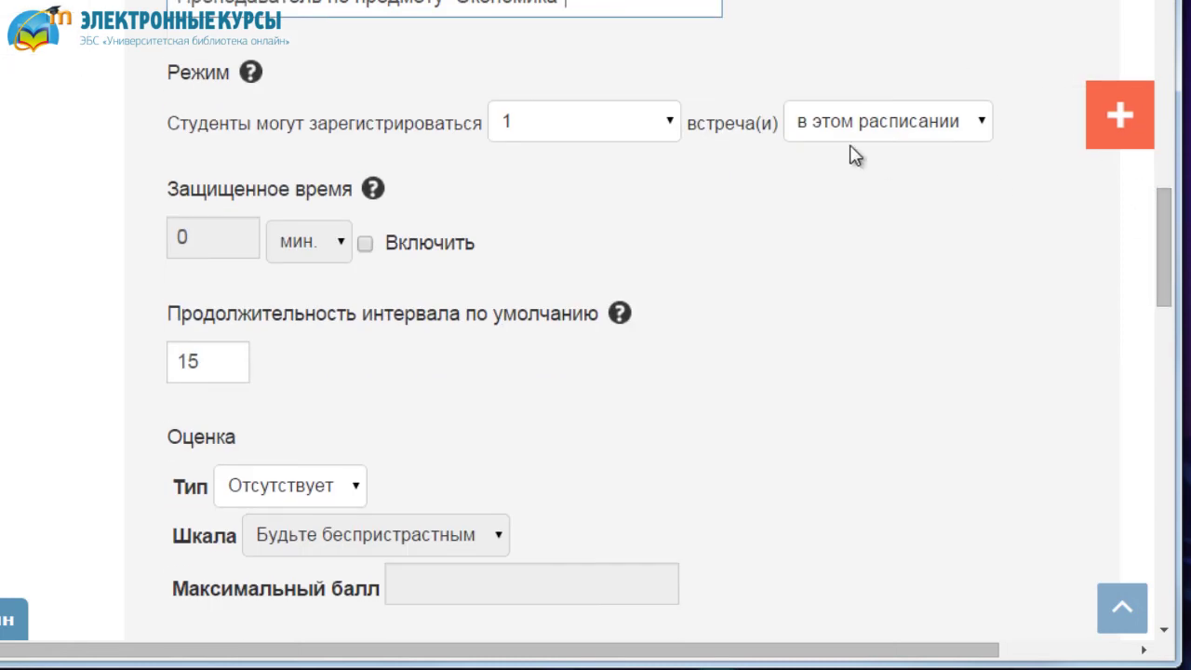
left_click(251, 76)
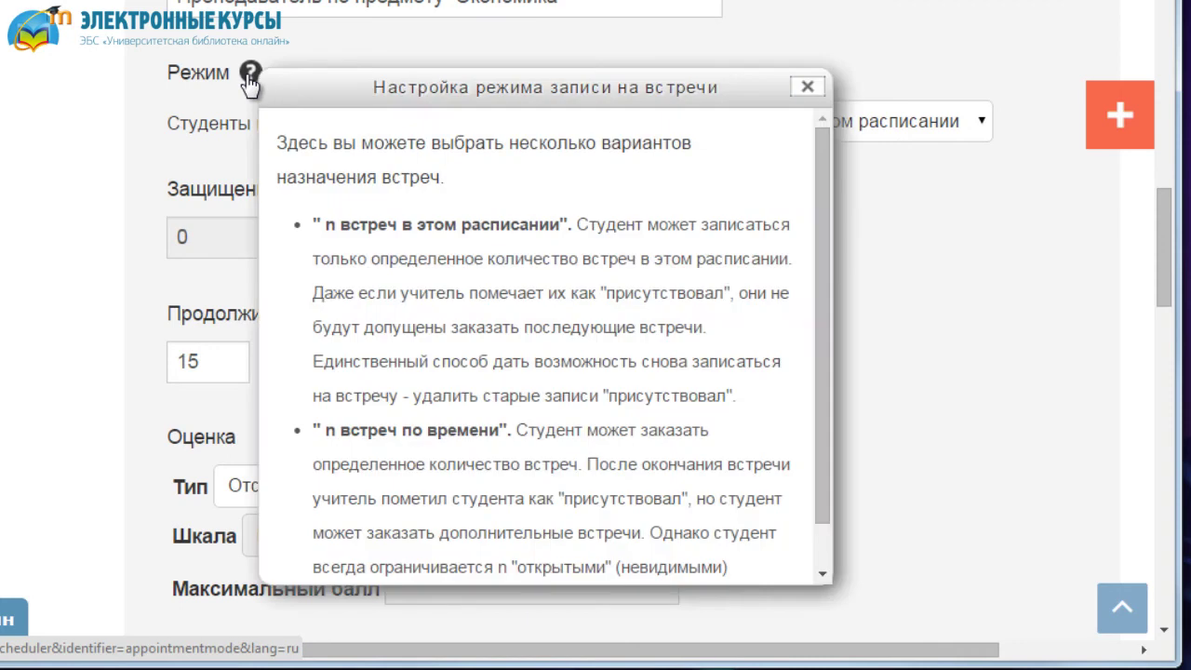
left_click_drag(818, 160, 813, 224)
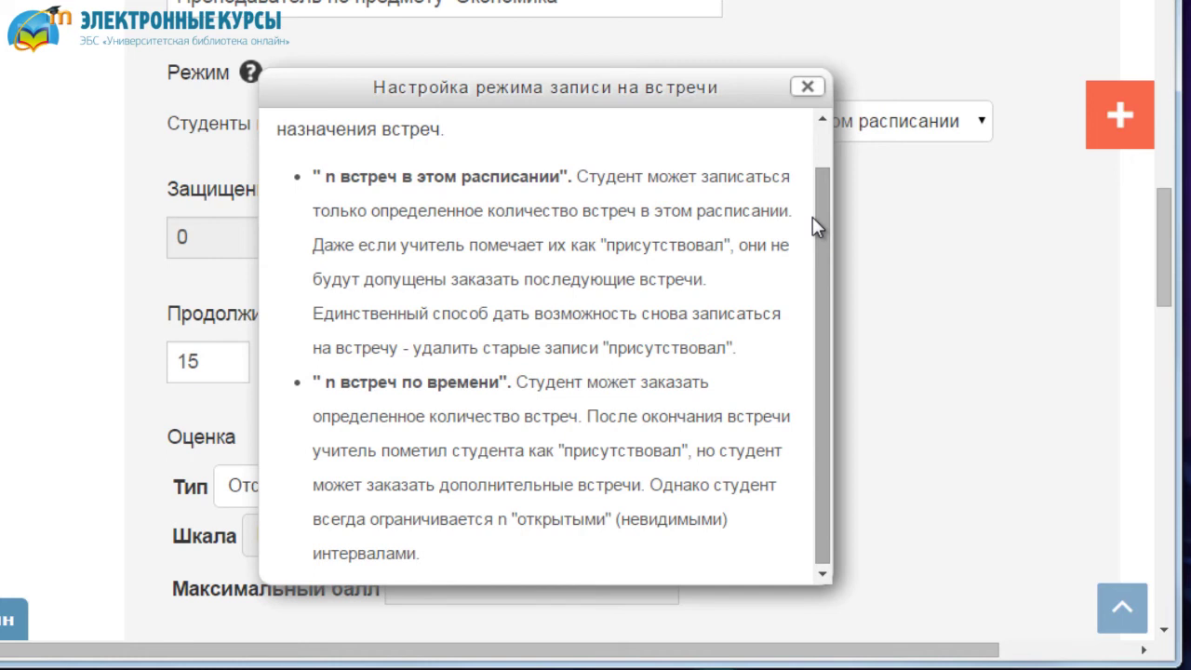
left_click(814, 93)
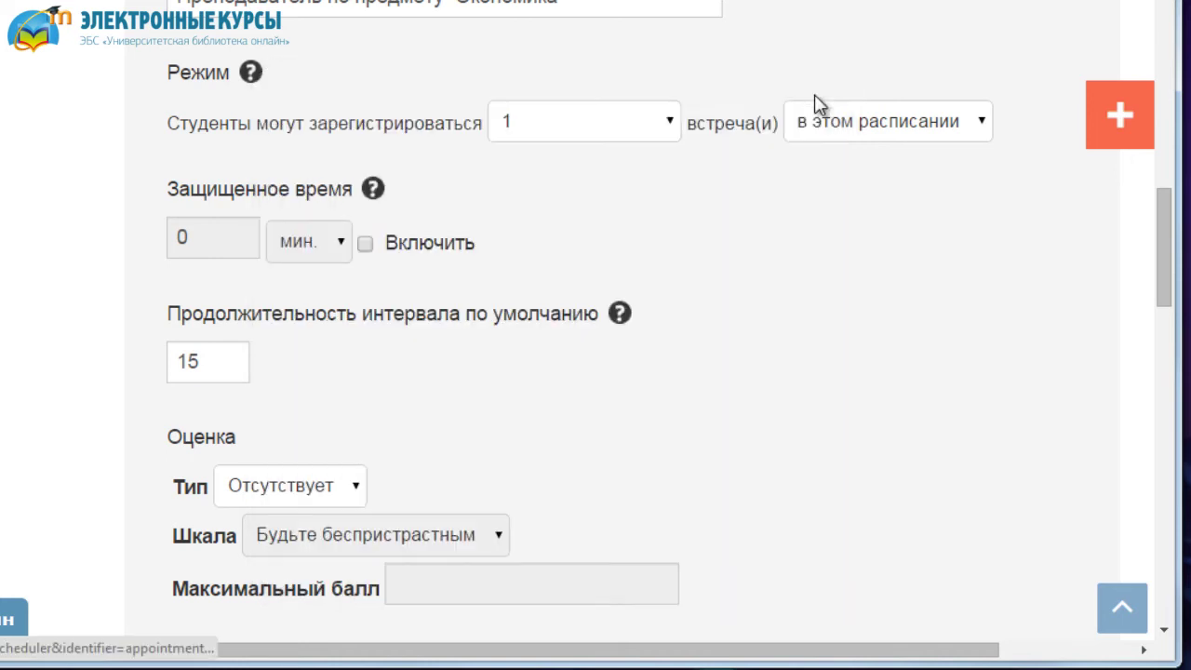
left_click(672, 125)
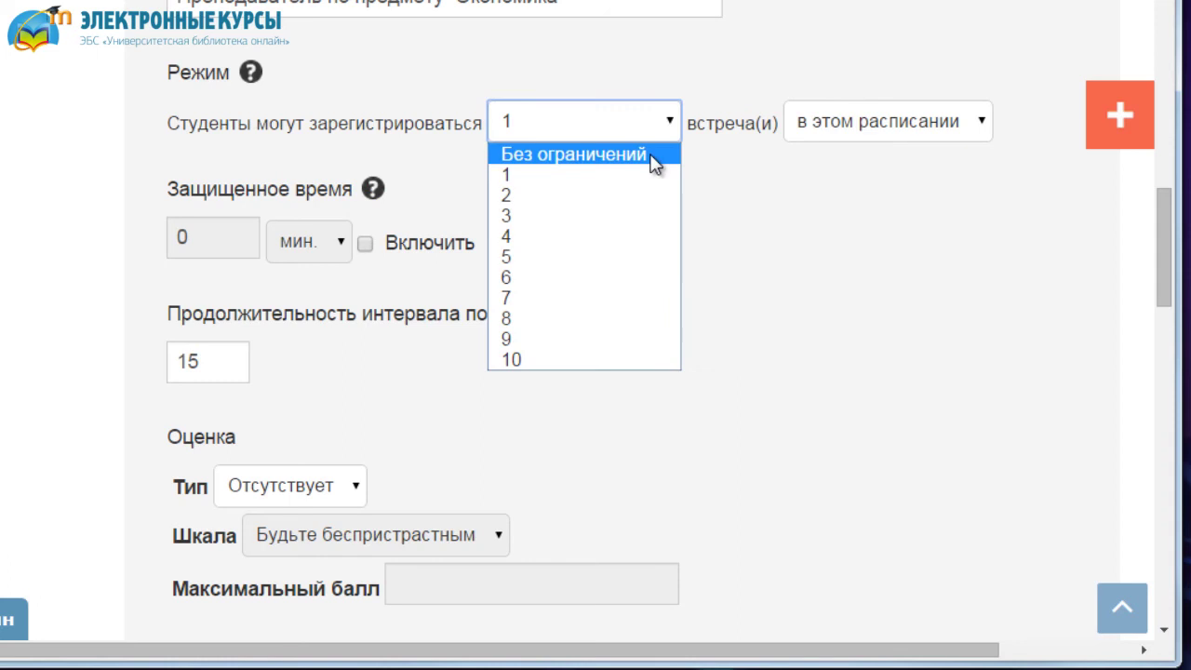
left_click(655, 158)
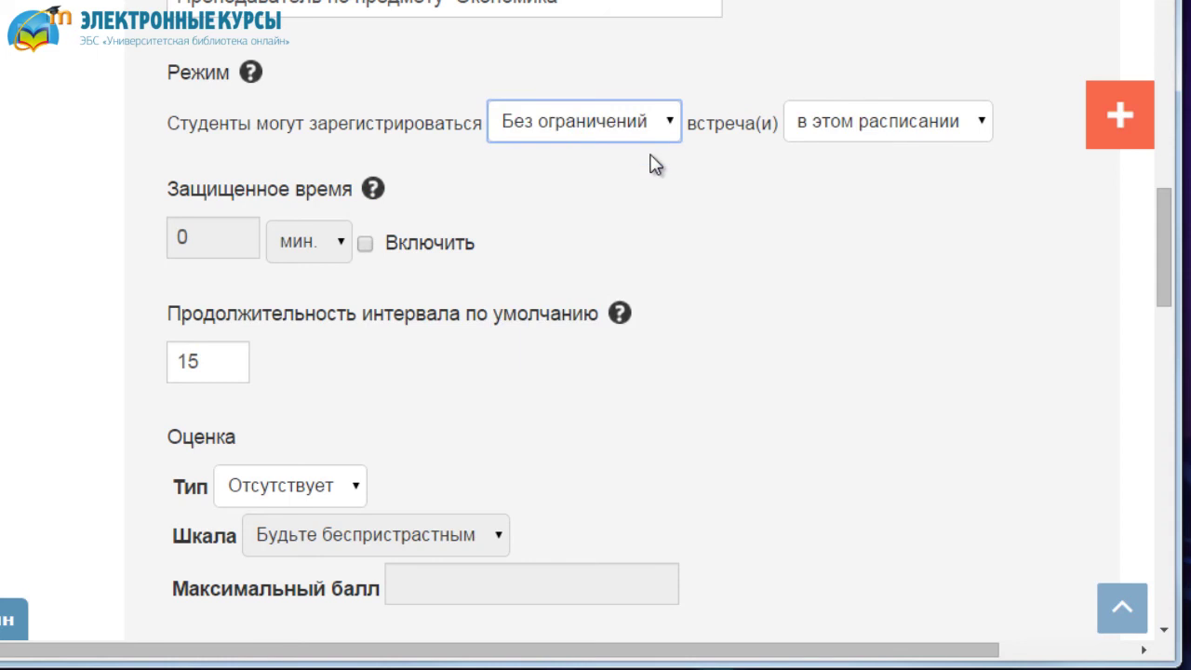
left_click(981, 130)
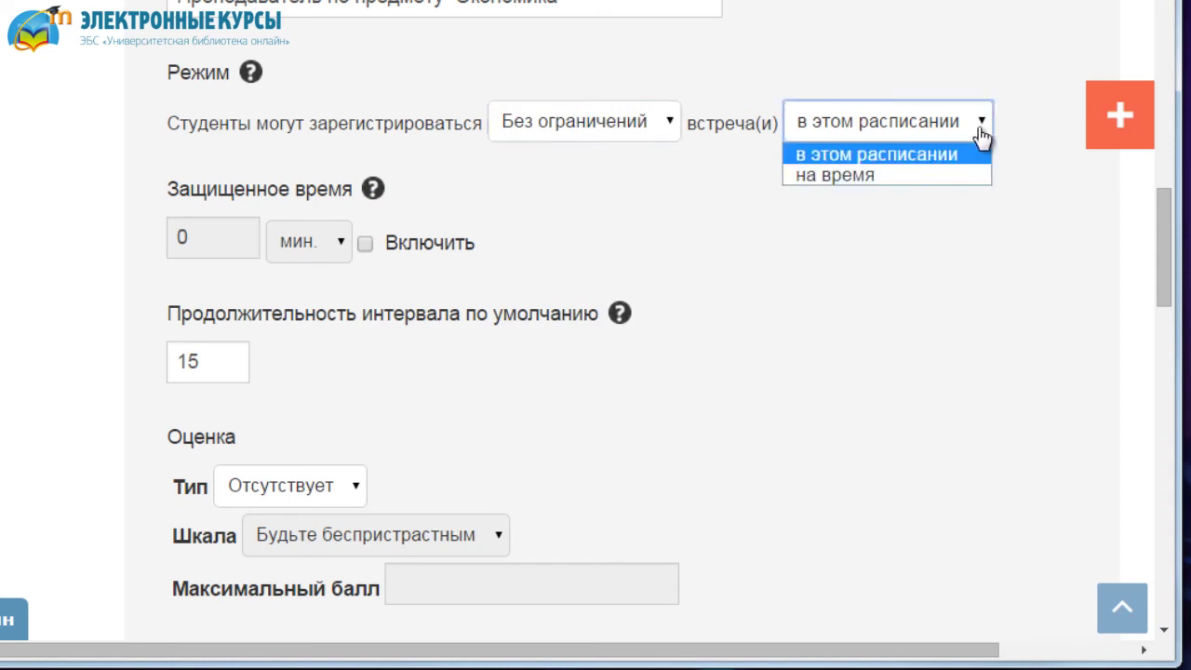
left_click(917, 160)
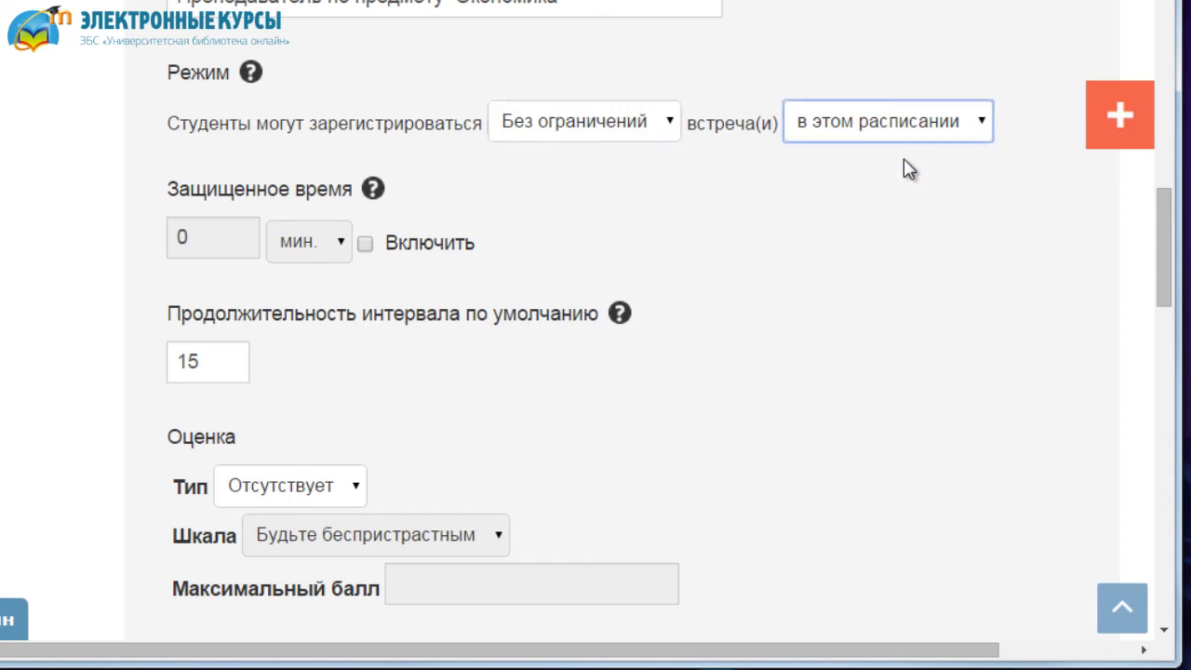
Step: Enable Защищенное время with a value of 15 minutes and read the help on this setting
left_click(365, 244)
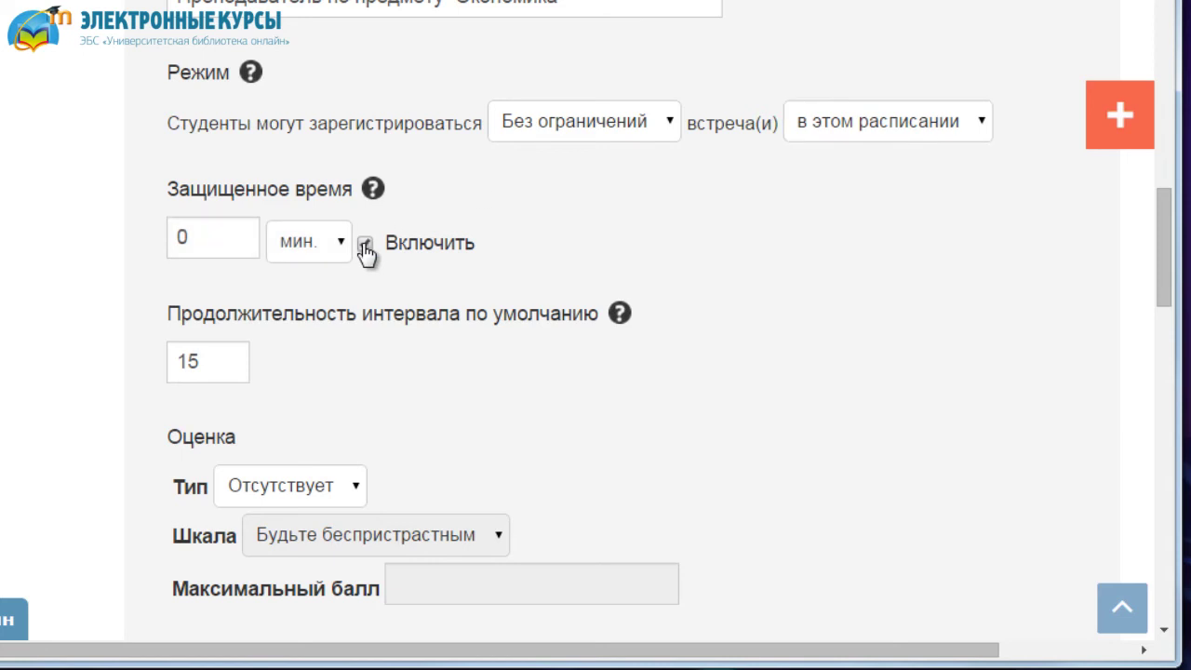
left_click_drag(190, 237, 121, 246)
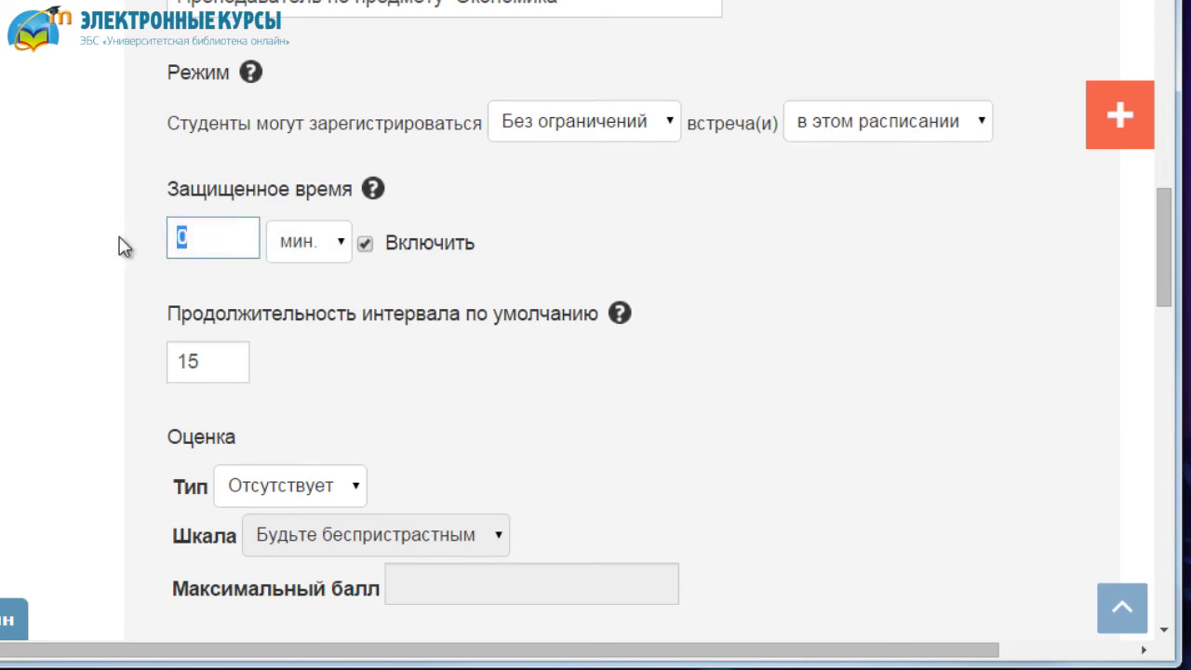
type("15")
key("Tab")
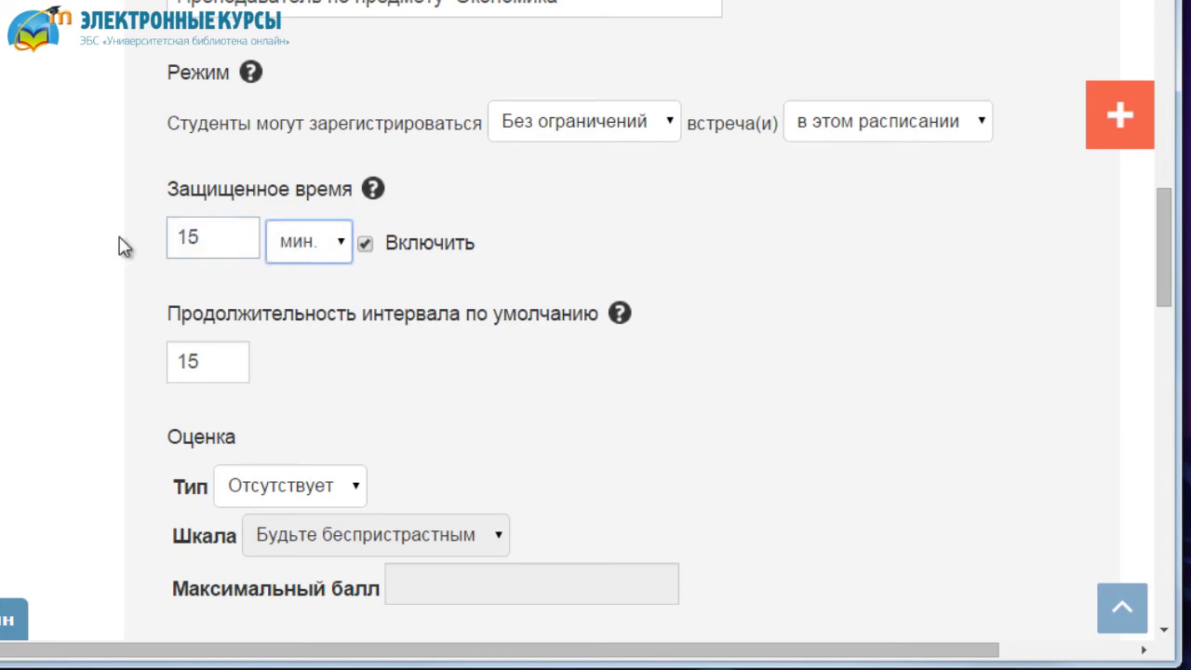
left_click(377, 197)
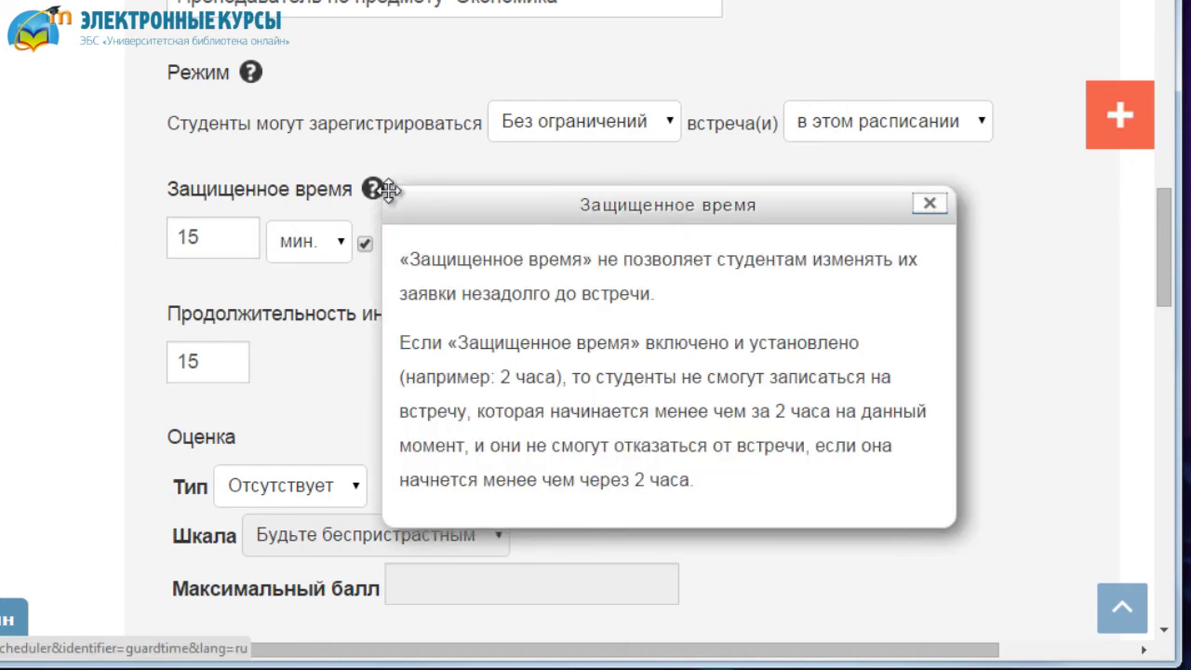
left_click(929, 205)
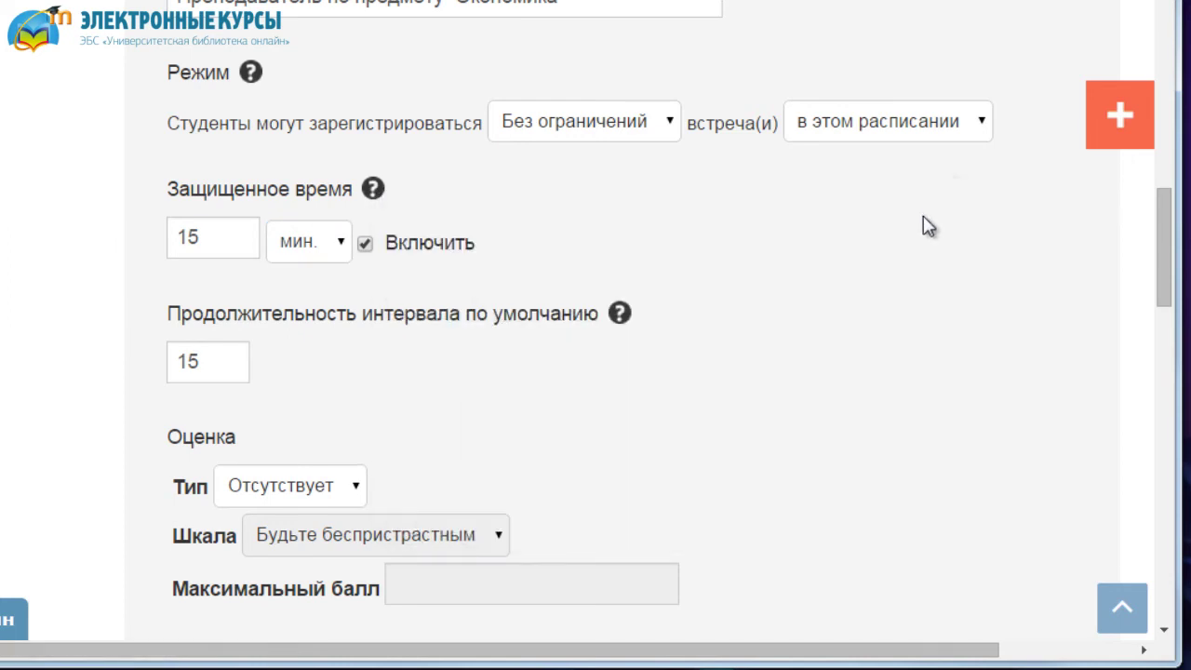
Step: Set the grade type to Балл with a maximum score of 5
middle_click(915, 255)
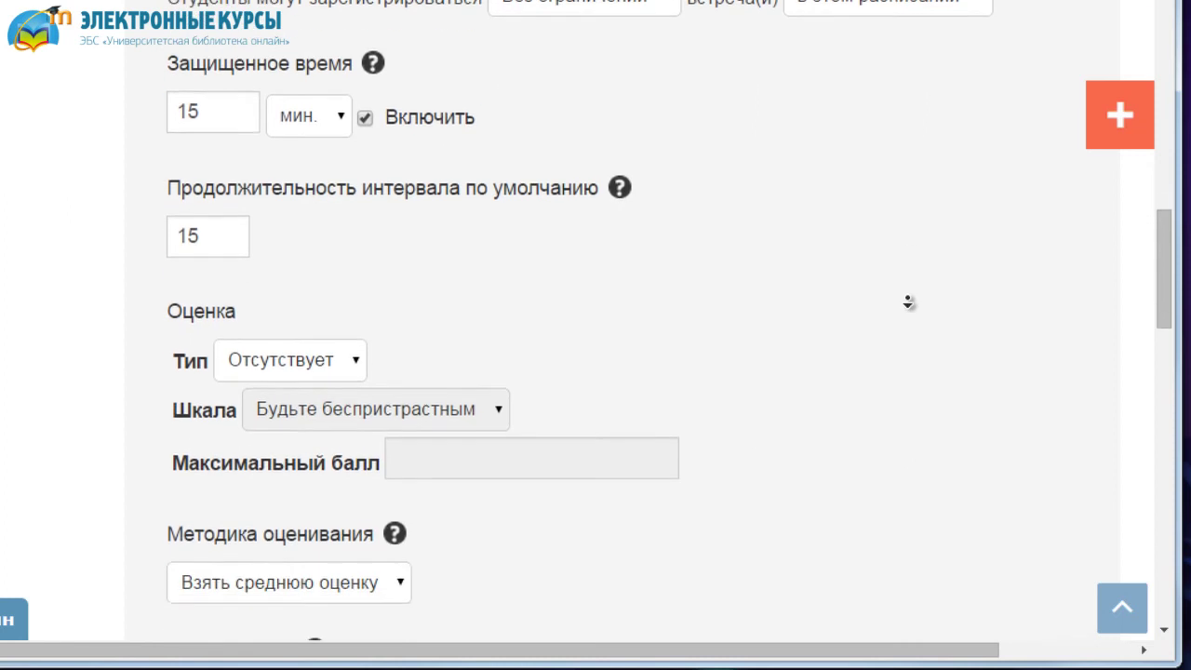
left_click(908, 297)
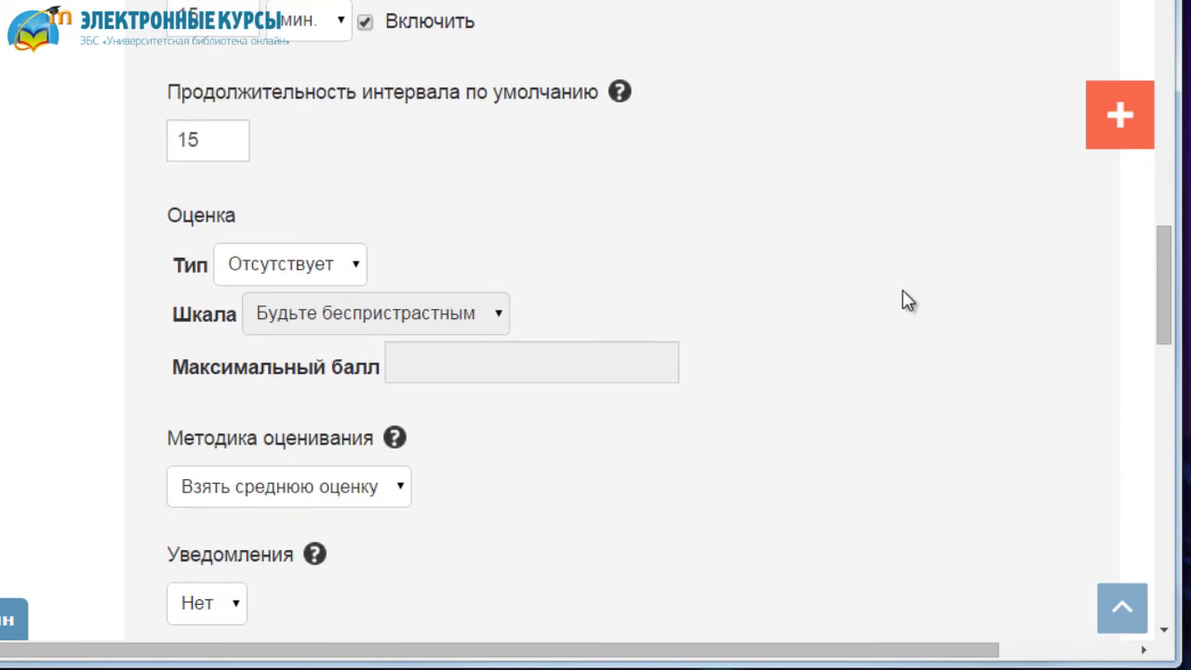
left_click(354, 269)
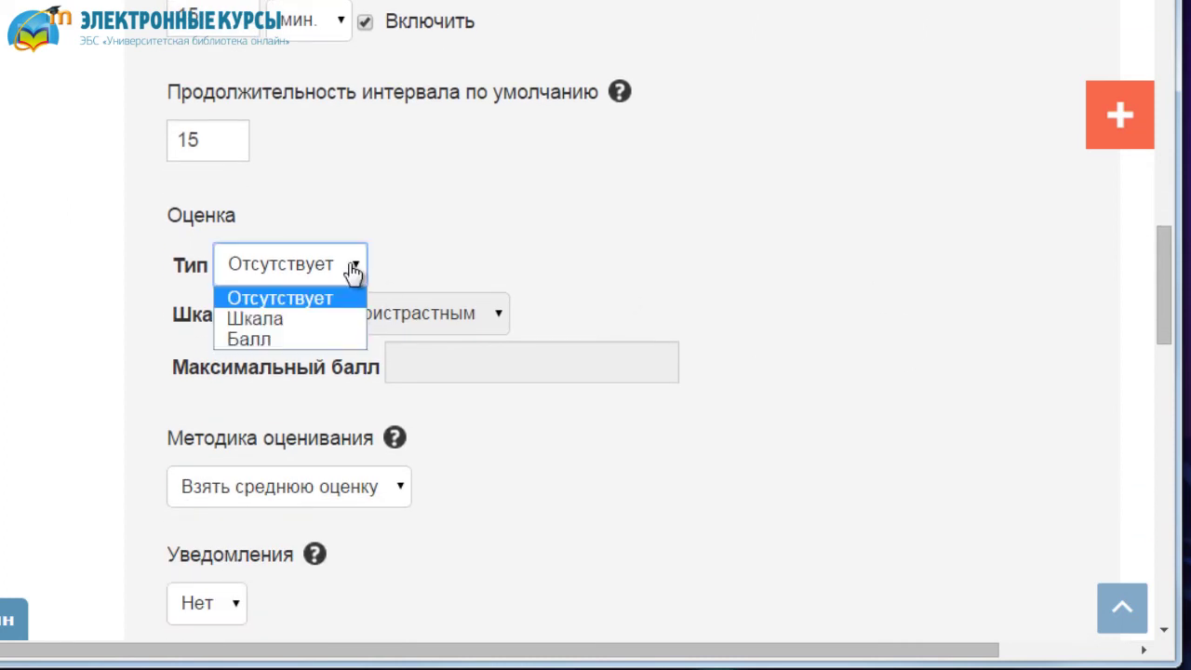
left_click(291, 340)
left_click(467, 359)
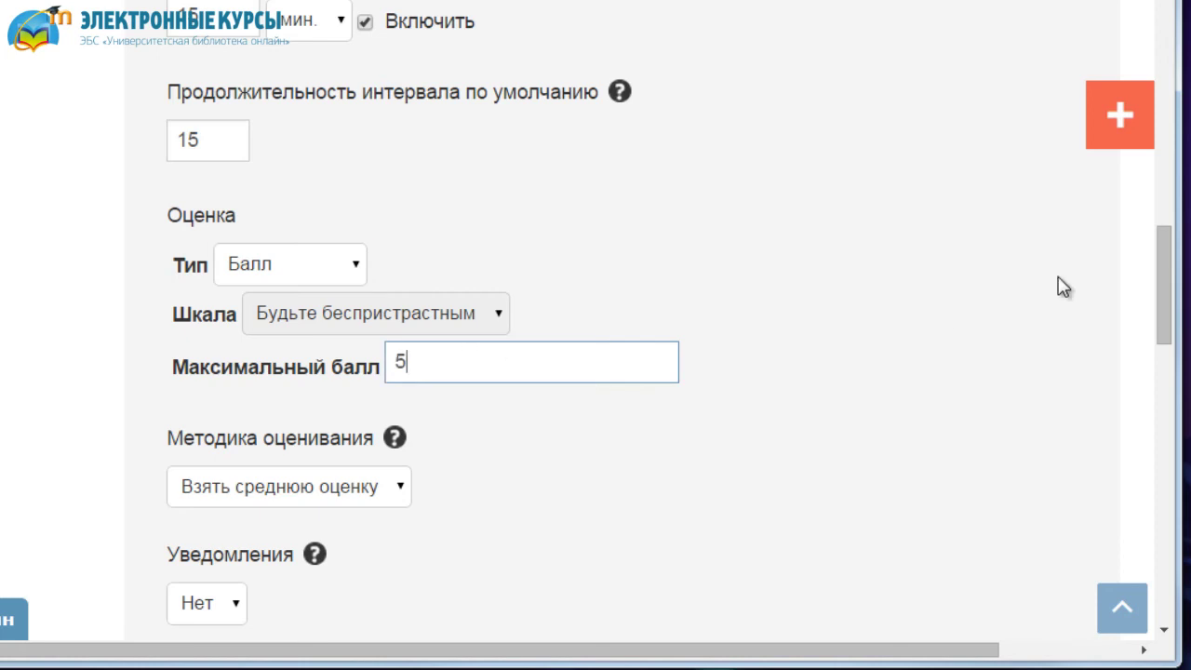
Step: Read the help on Уведомления and set notifications to Да
left_click_drag(1163, 252, 1163, 315)
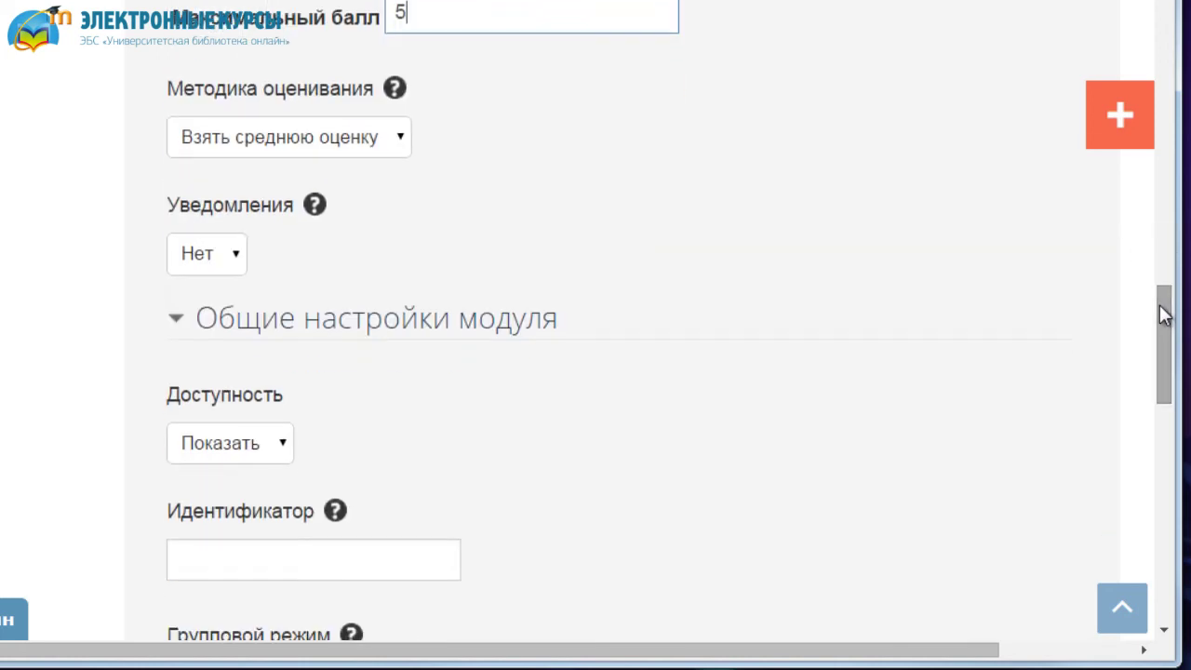
left_click(315, 206)
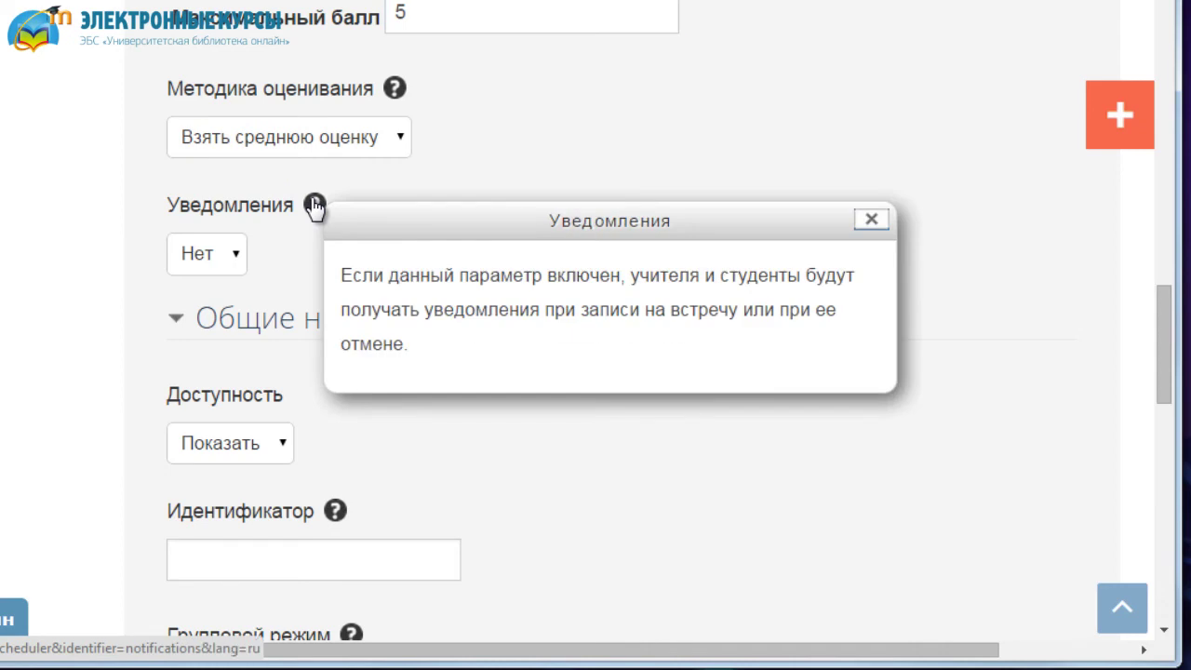
left_click(872, 220)
left_click(237, 256)
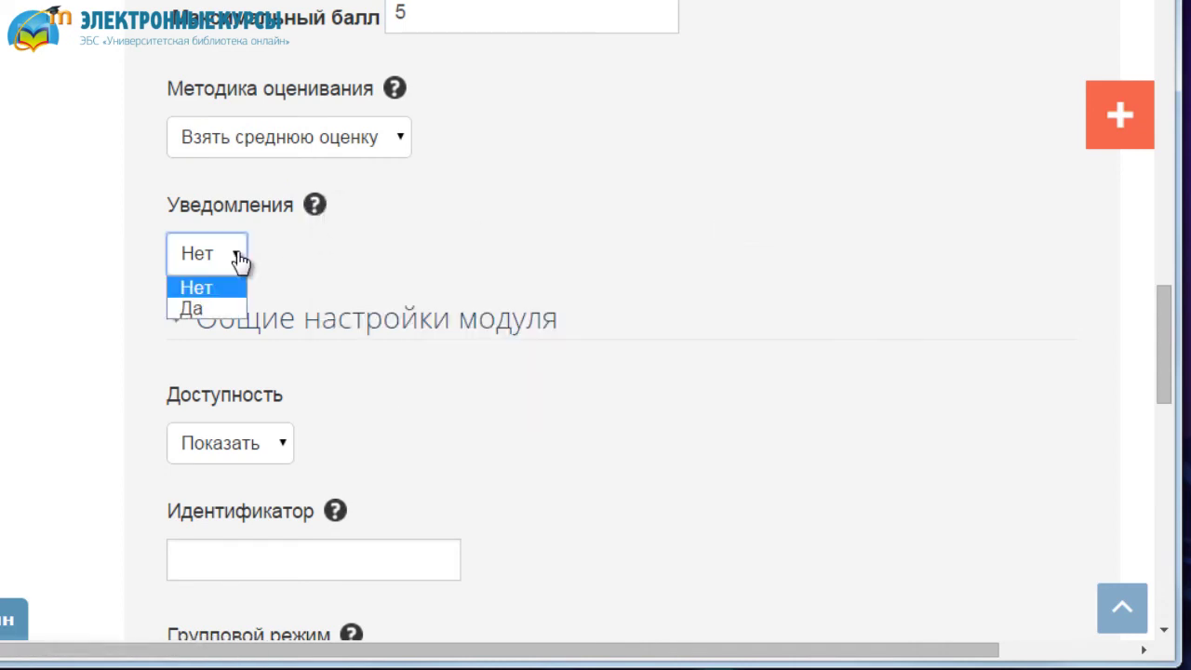
left_click(206, 307)
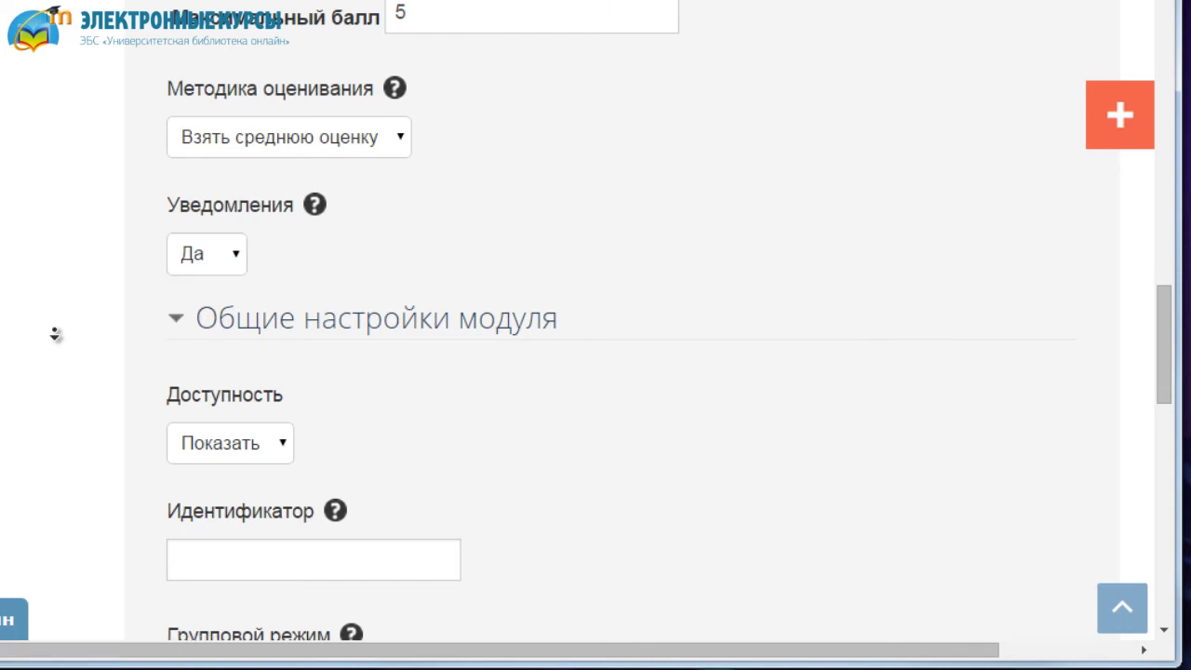
Step: Set completion tracking to "Отображать элемент курса как пройденный, при выполнении условий" and require students to receive a grade
scroll(55, 335, "down", 6)
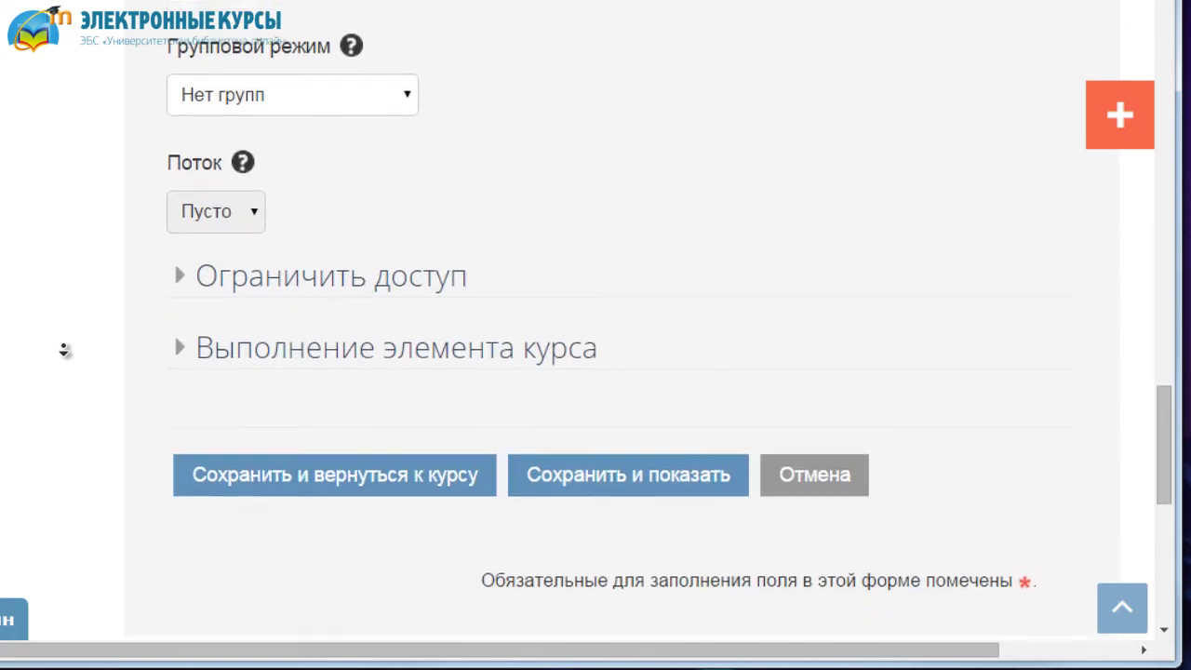
scroll(64, 350, "down", 1)
left_click(179, 187)
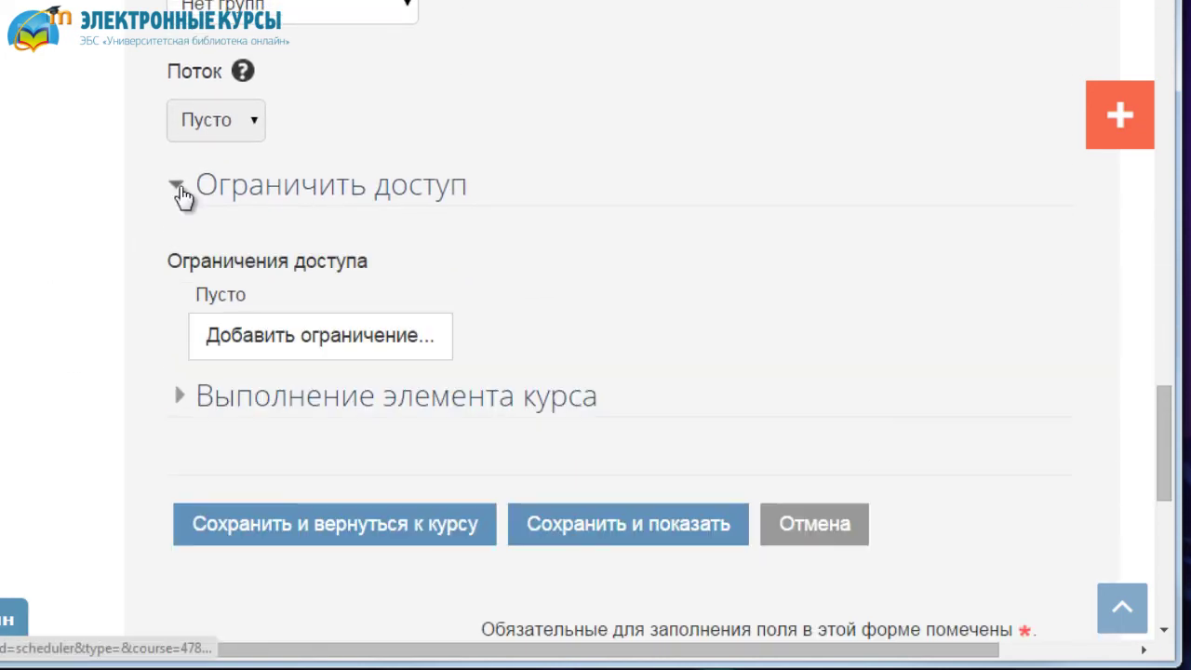
left_click(179, 398)
middle_click(59, 332)
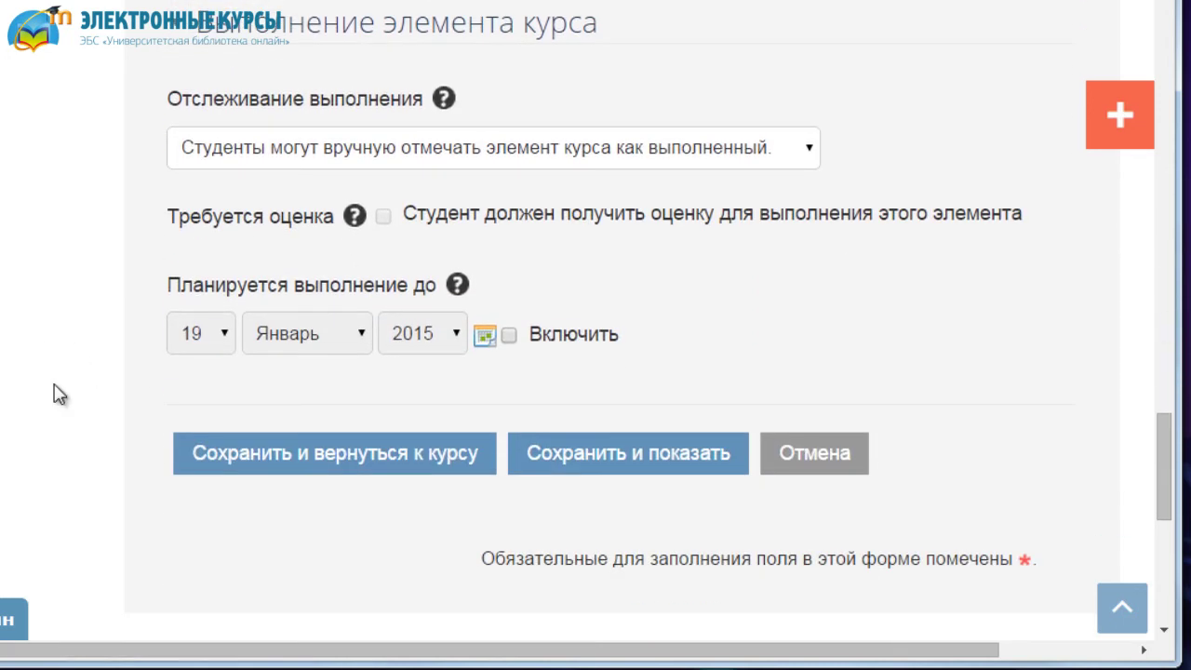
left_click(544, 164)
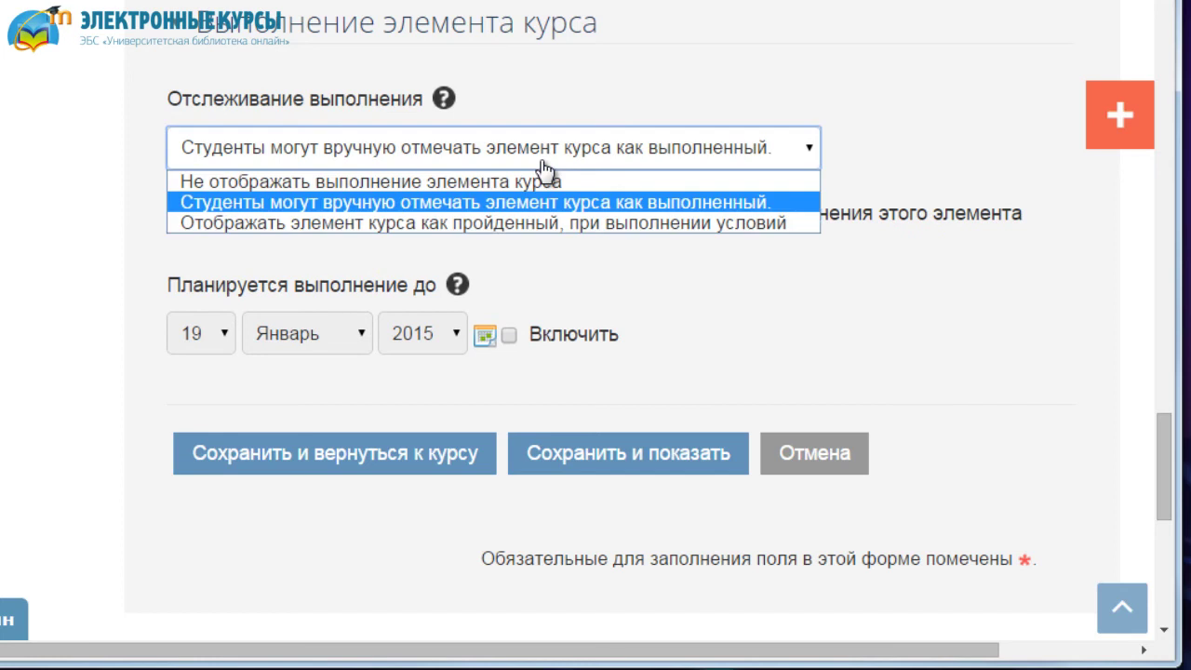
left_click(532, 223)
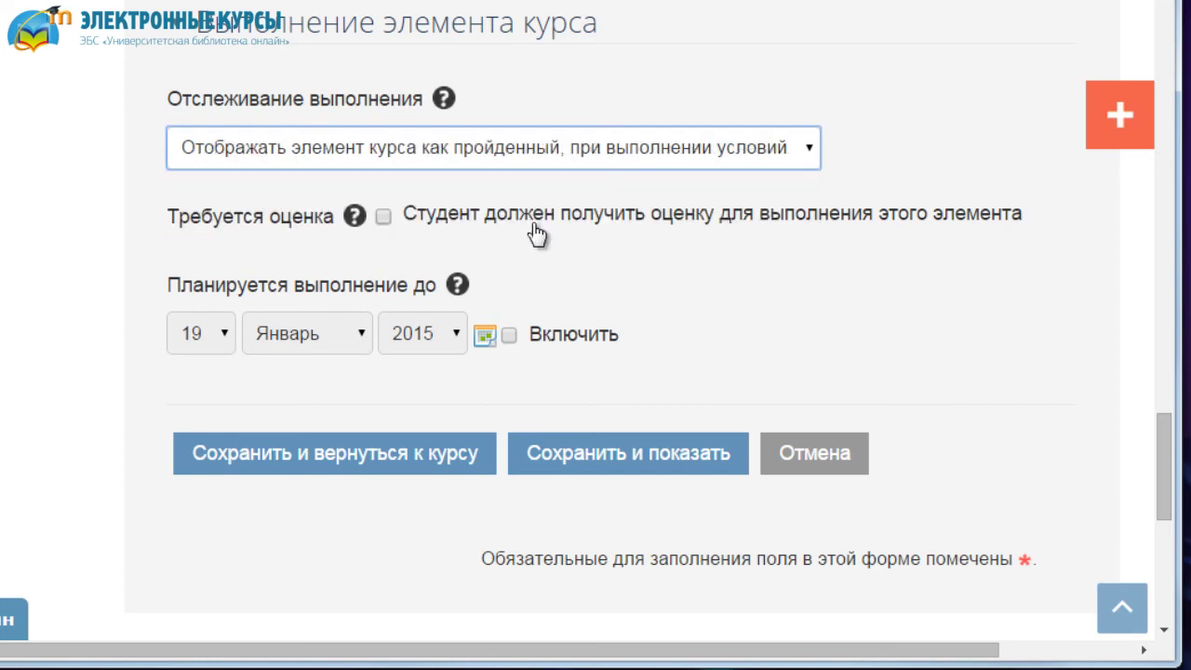
left_click(384, 219)
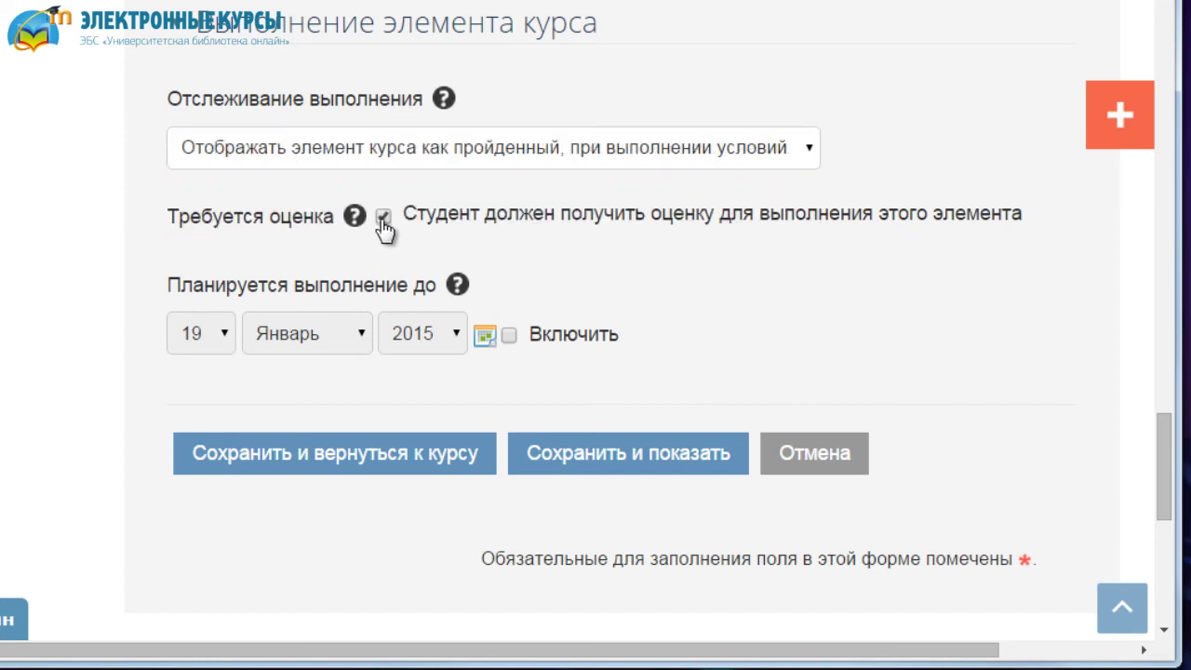
Step: Enable the expected completion date, set it to 19 Июнь 2015, and save and display the schedule
left_click(509, 336)
left_click(361, 346)
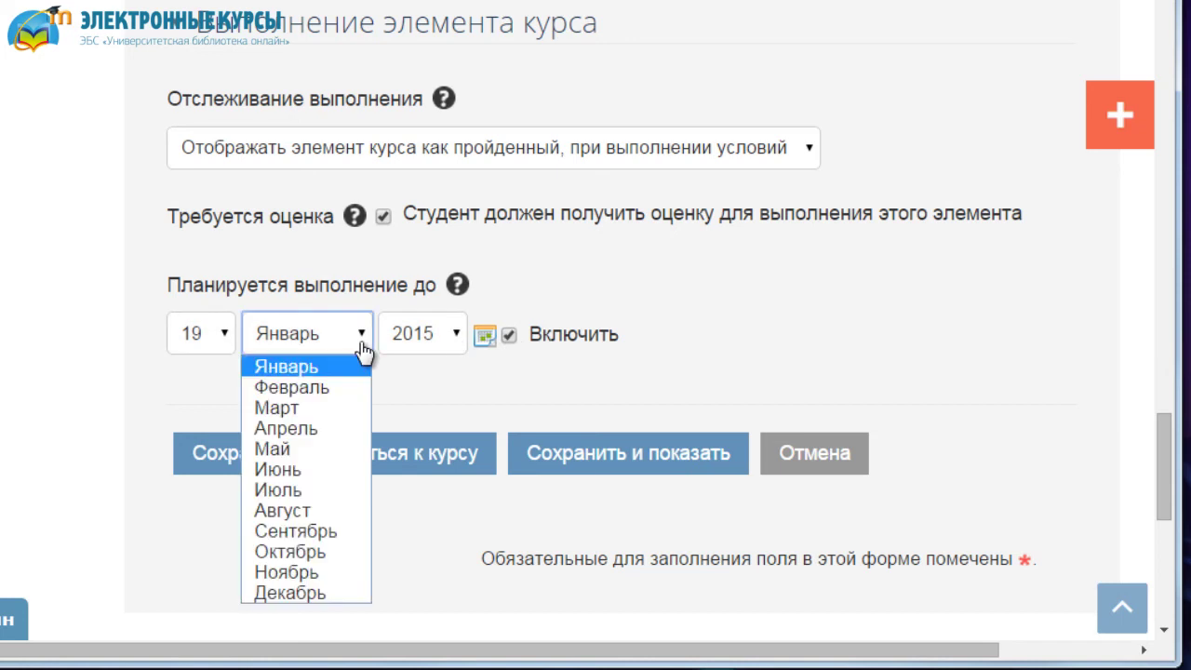
left_click(307, 470)
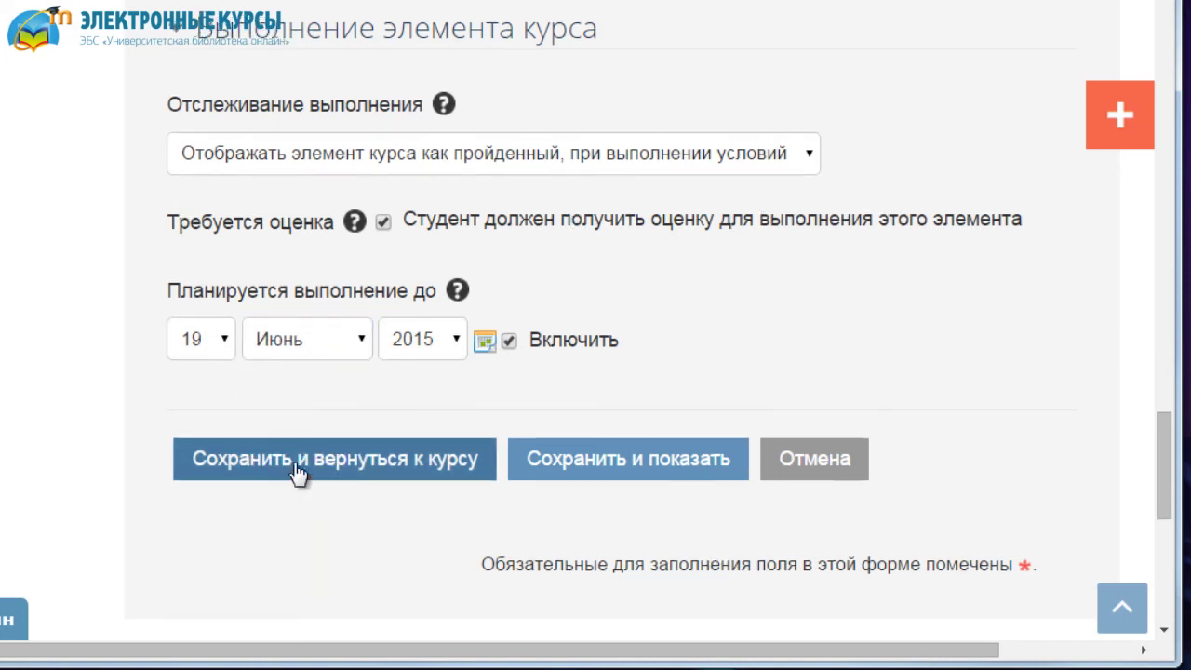
left_click(585, 466)
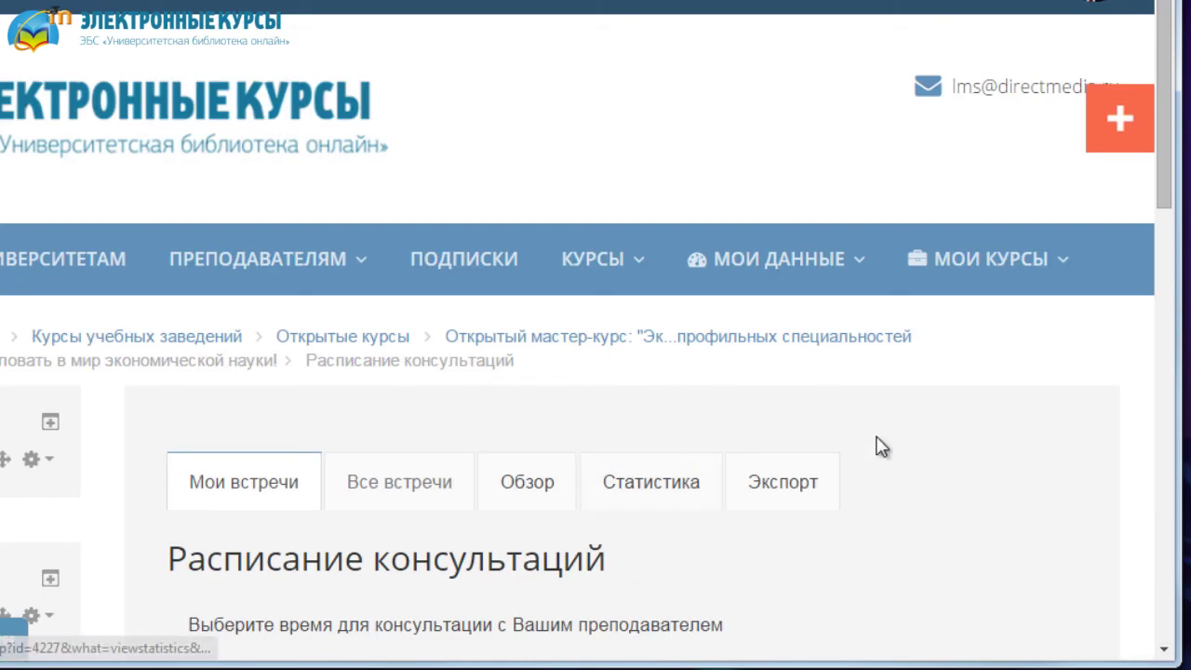
Step: Start adding repeating intervals (повторяющиеся интервалы) to the consultation schedule
middle_click(996, 417)
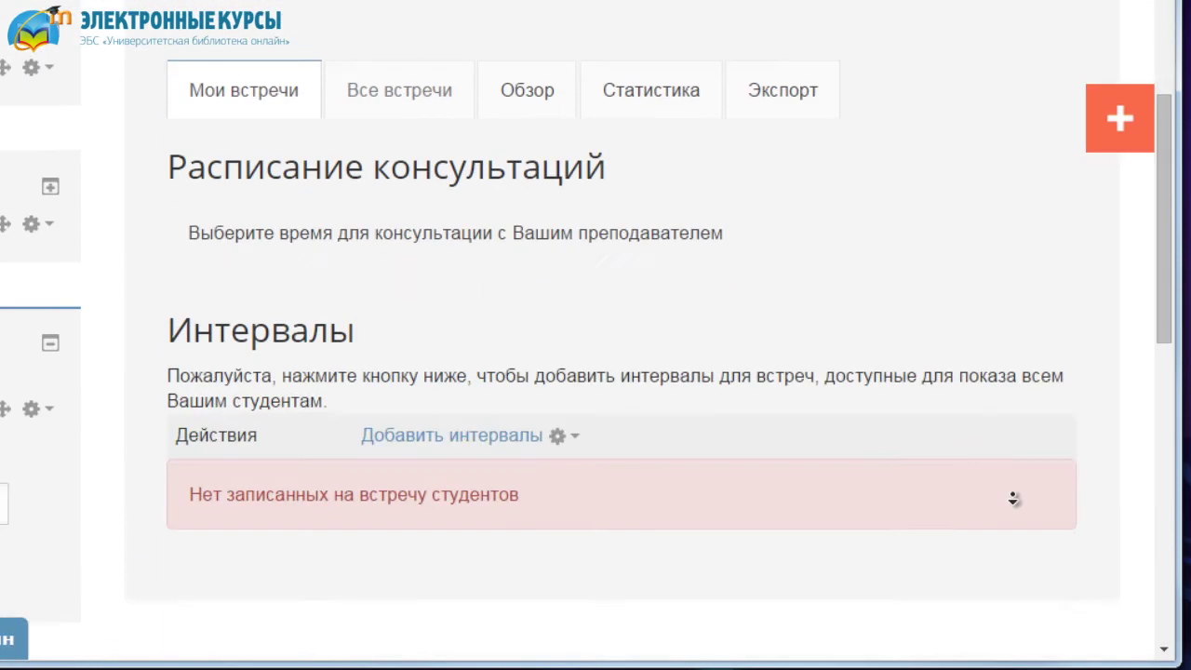
middle_click(1012, 504)
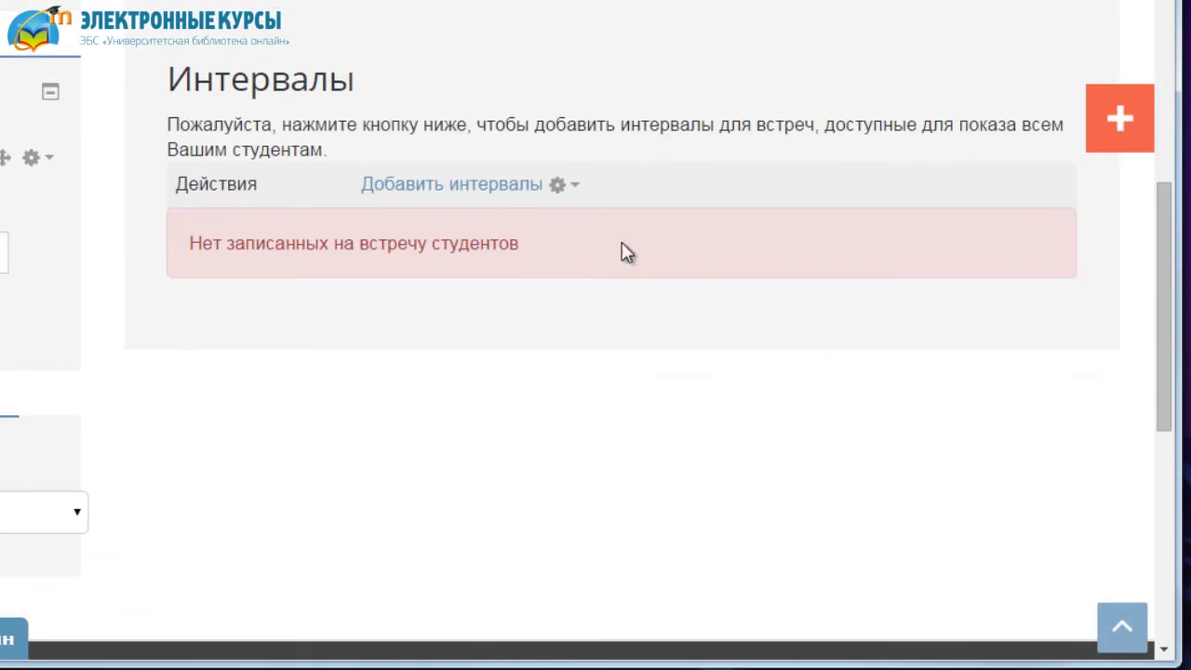
left_click(565, 189)
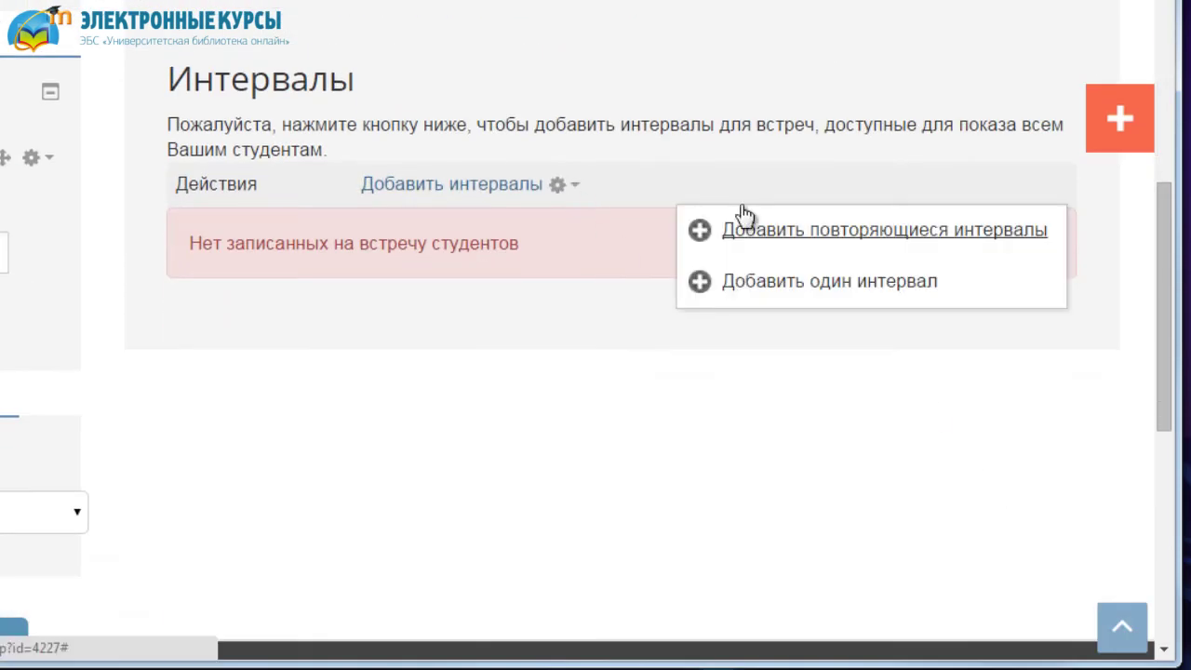
left_click(779, 240)
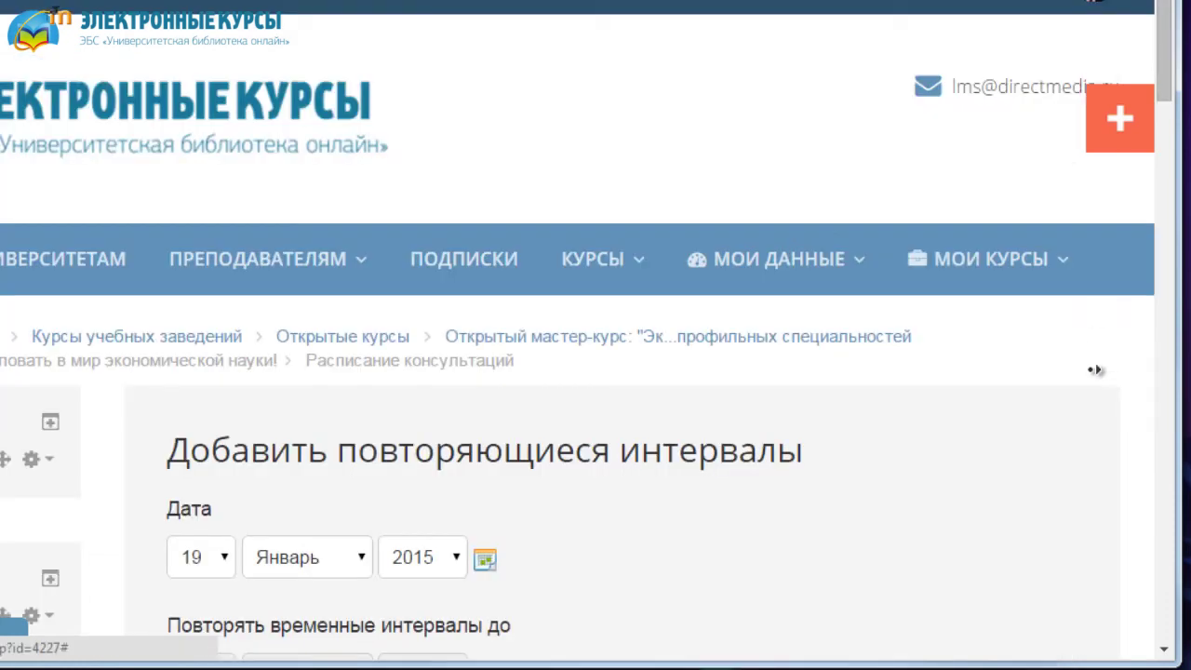
Step: Repeat the intervals until 19 Июнь 2015 and exclude Вторник and Четверг from the meeting days
middle_click(1095, 370)
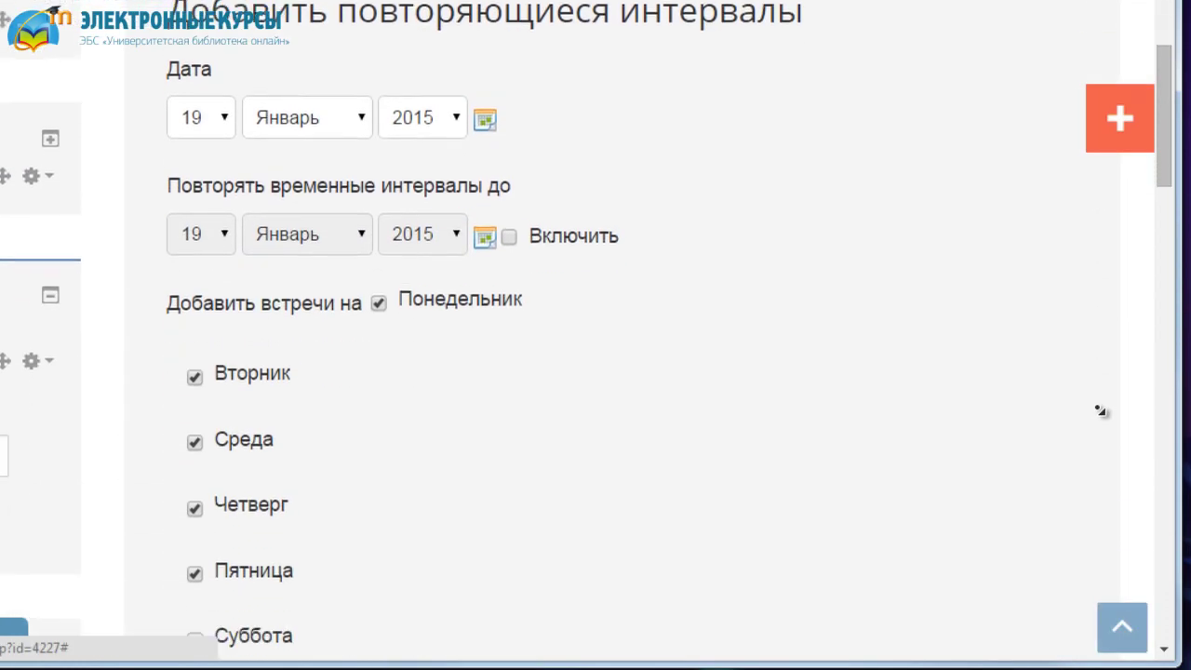
middle_click(1100, 411)
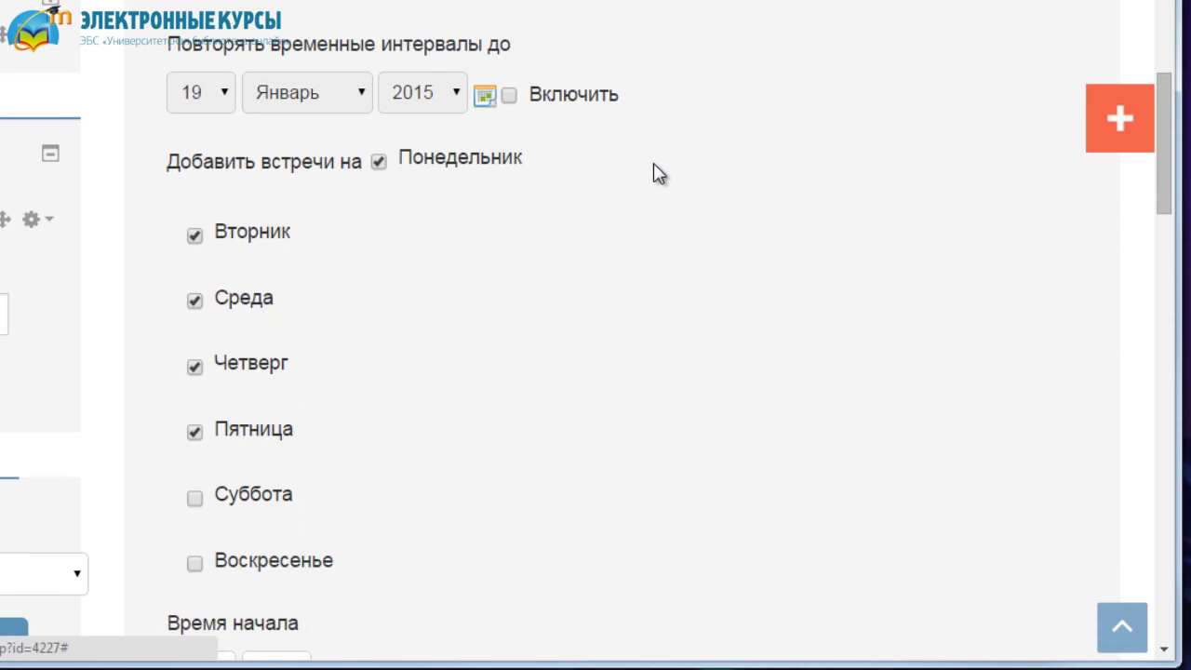
left_click(510, 97)
left_click(360, 97)
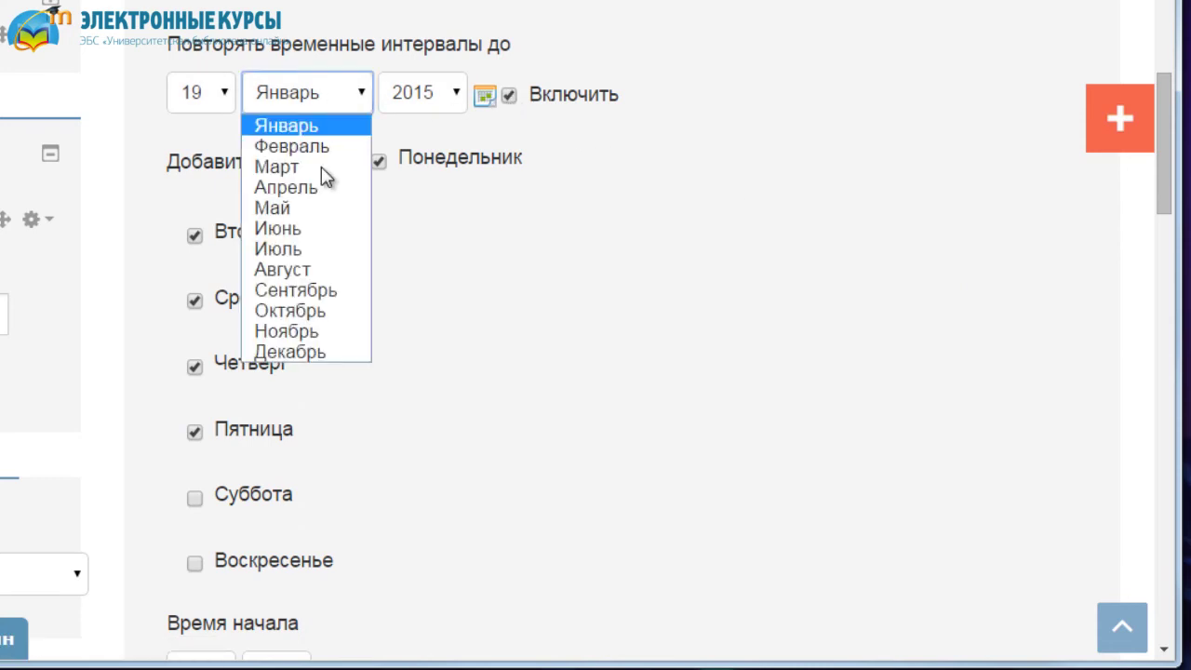
left_click(319, 229)
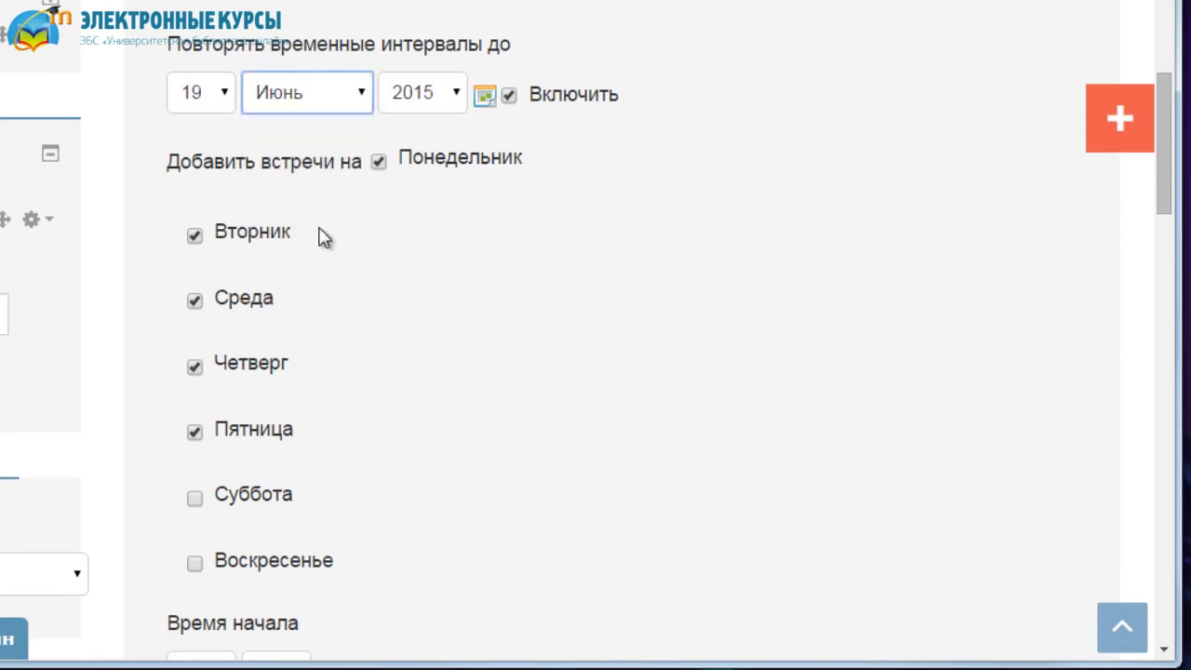
left_click(196, 238)
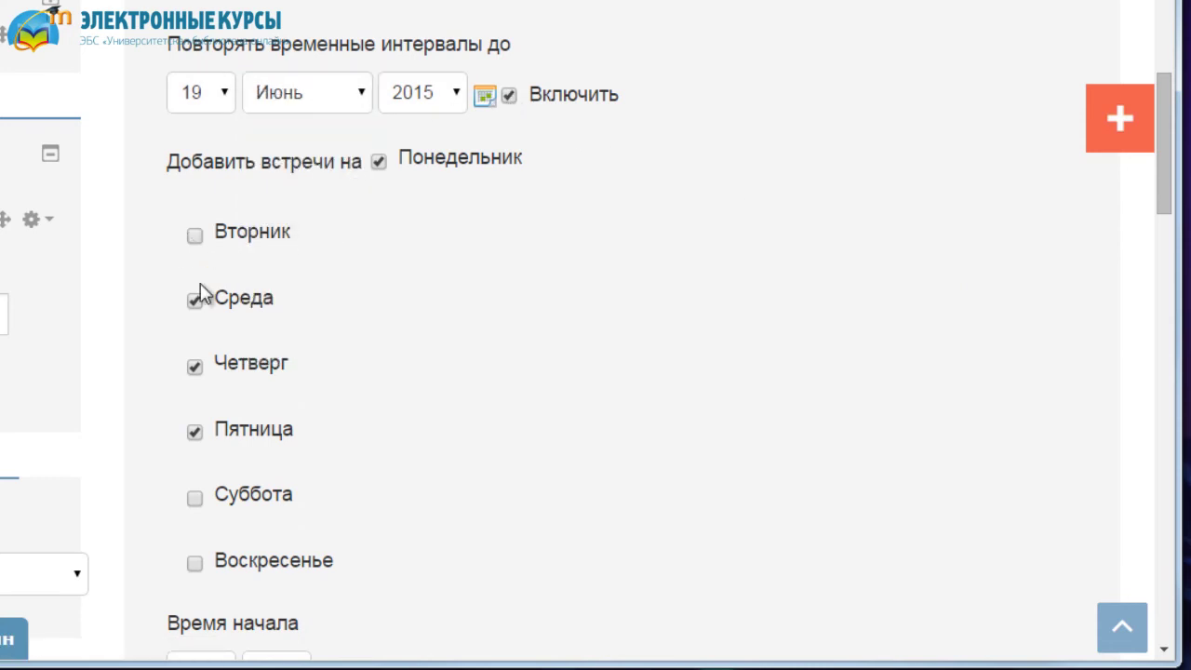
left_click(196, 369)
Step: Set the meetings' start time to 09:00 and end time to 10:00
scroll(483, 456, "down", 5)
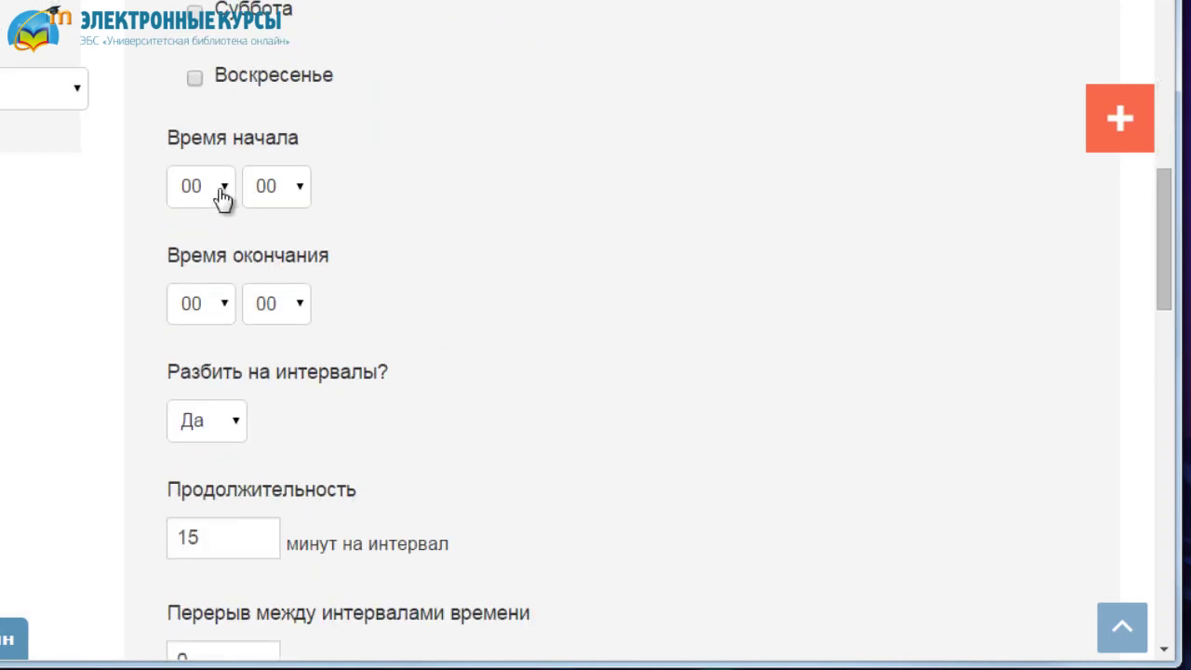
left_click(223, 191)
left_click(209, 405)
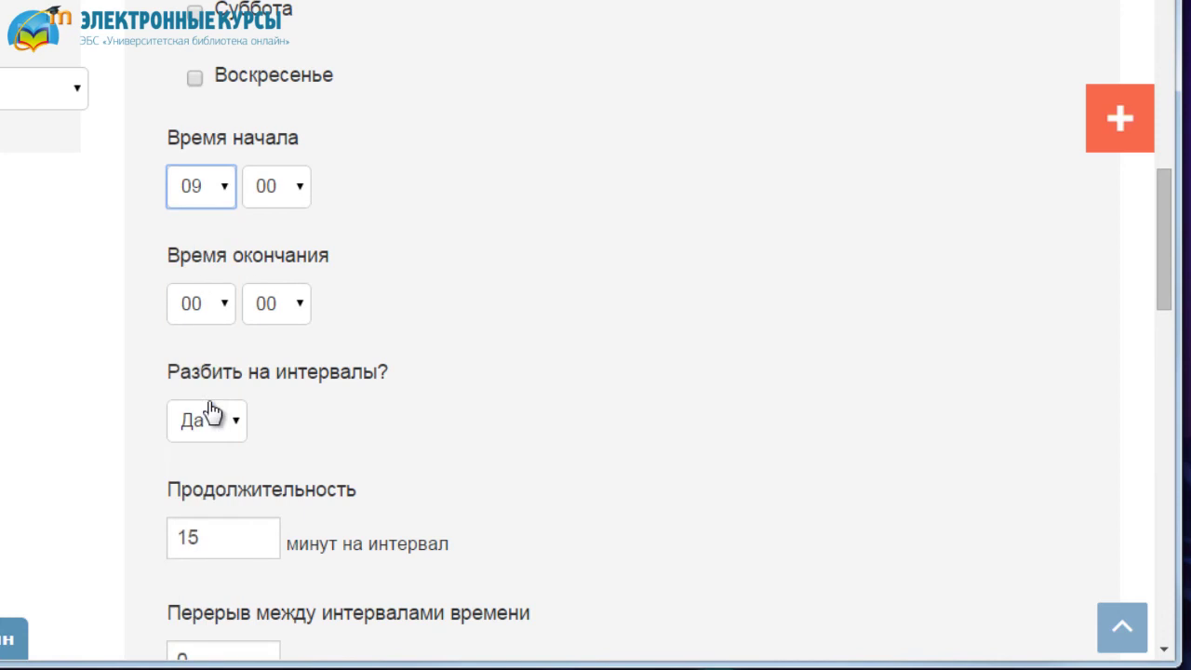
left_click(223, 311)
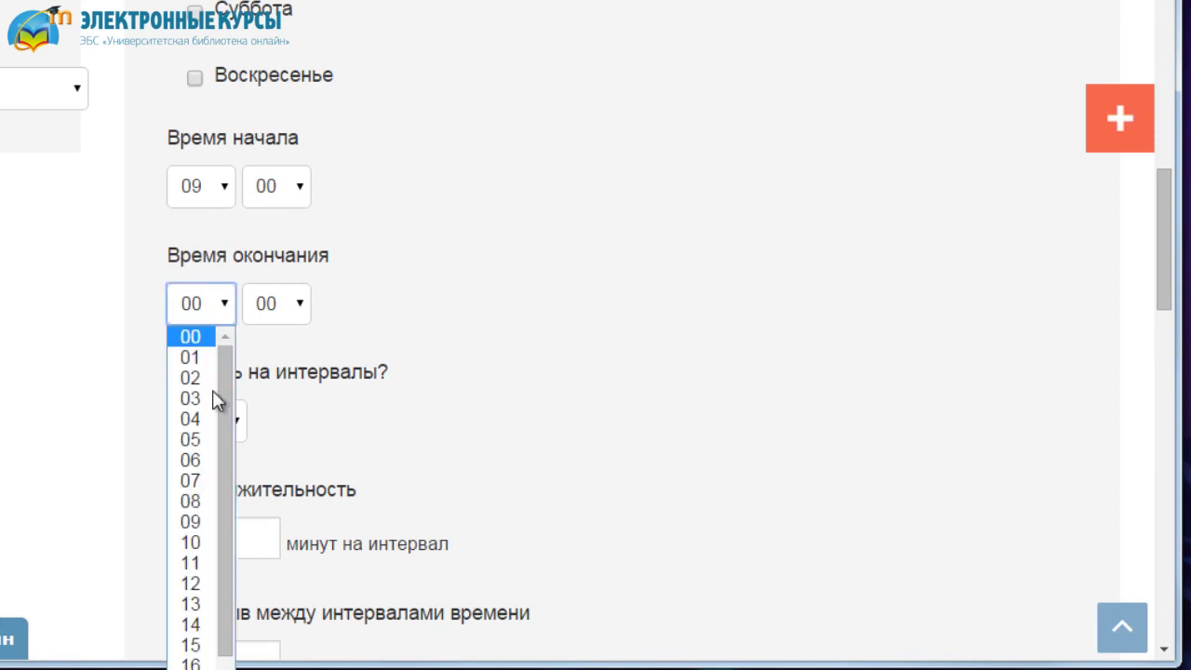
left_click(207, 540)
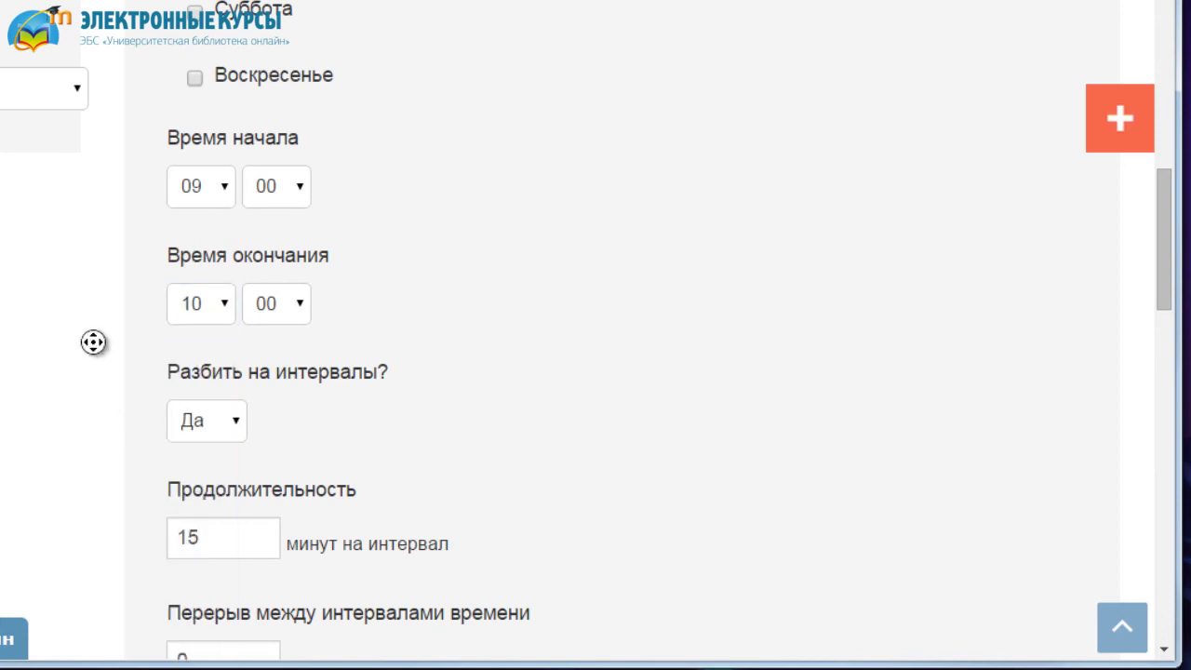
Step: Enter "Онлайн-чат/скайп/аудитория 313" as the meeting place (Место встречи)
scroll(98, 415, "down", 4)
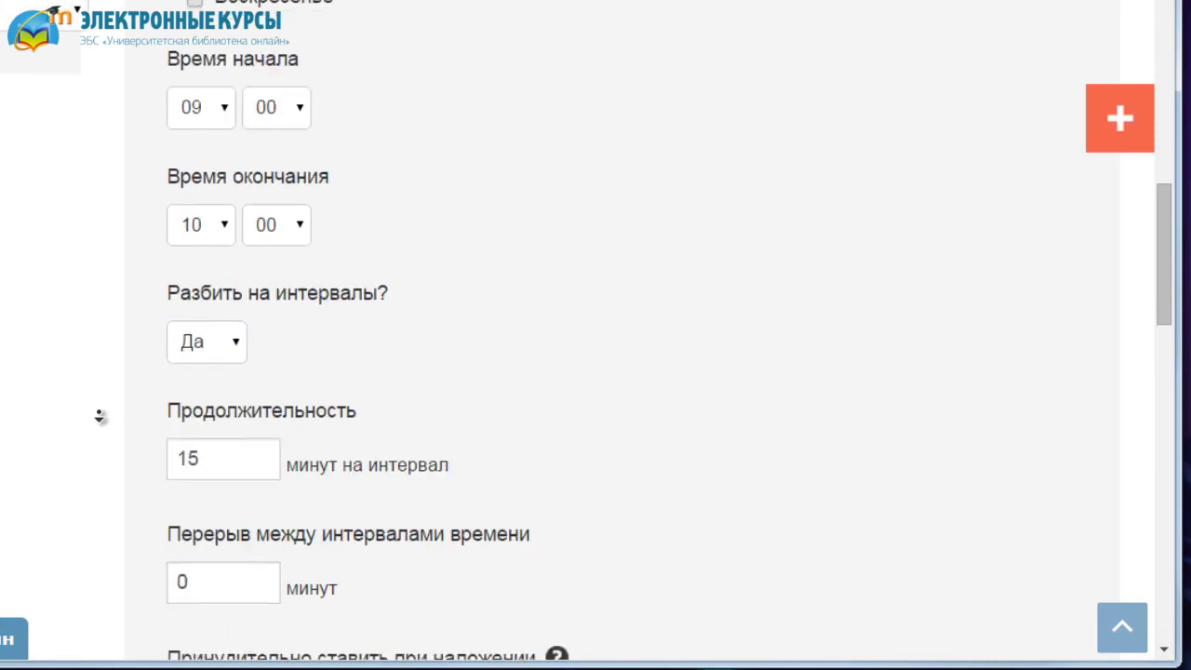
middle_click(99, 362)
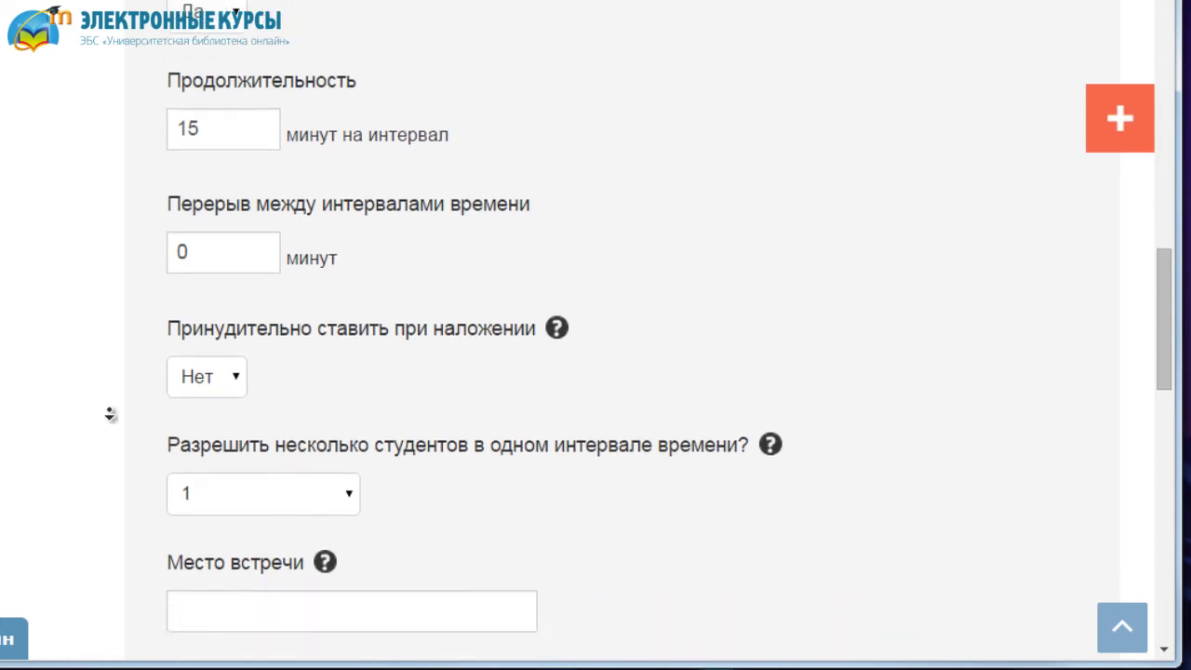
middle_click(110, 417)
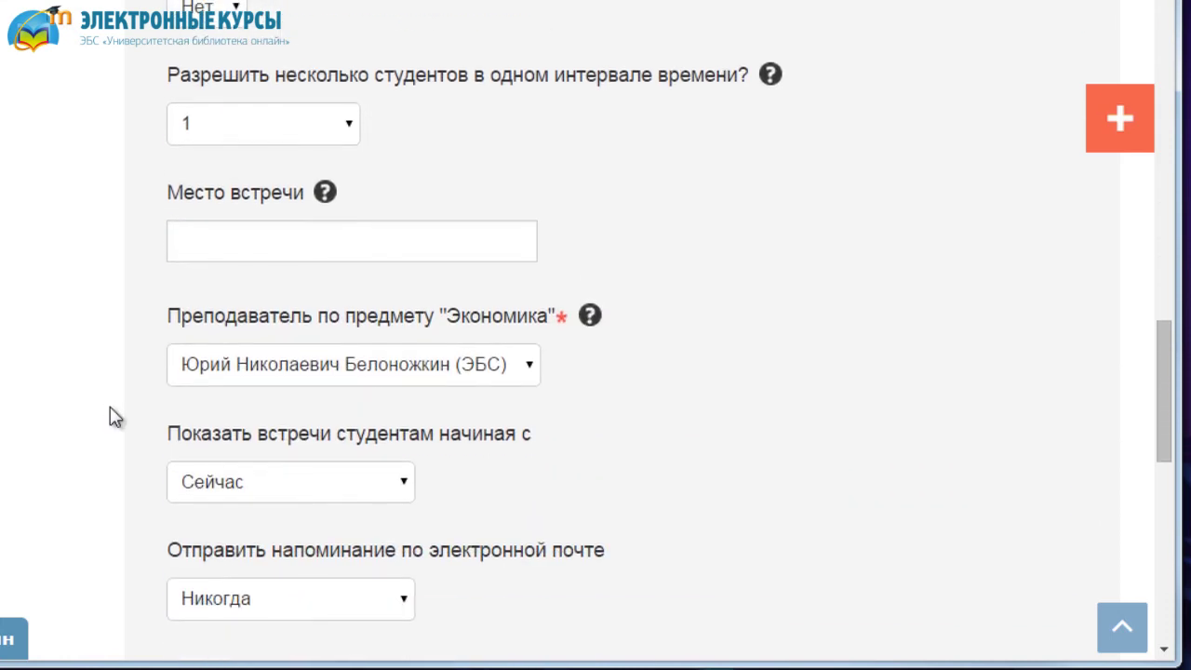
left_click(217, 243)
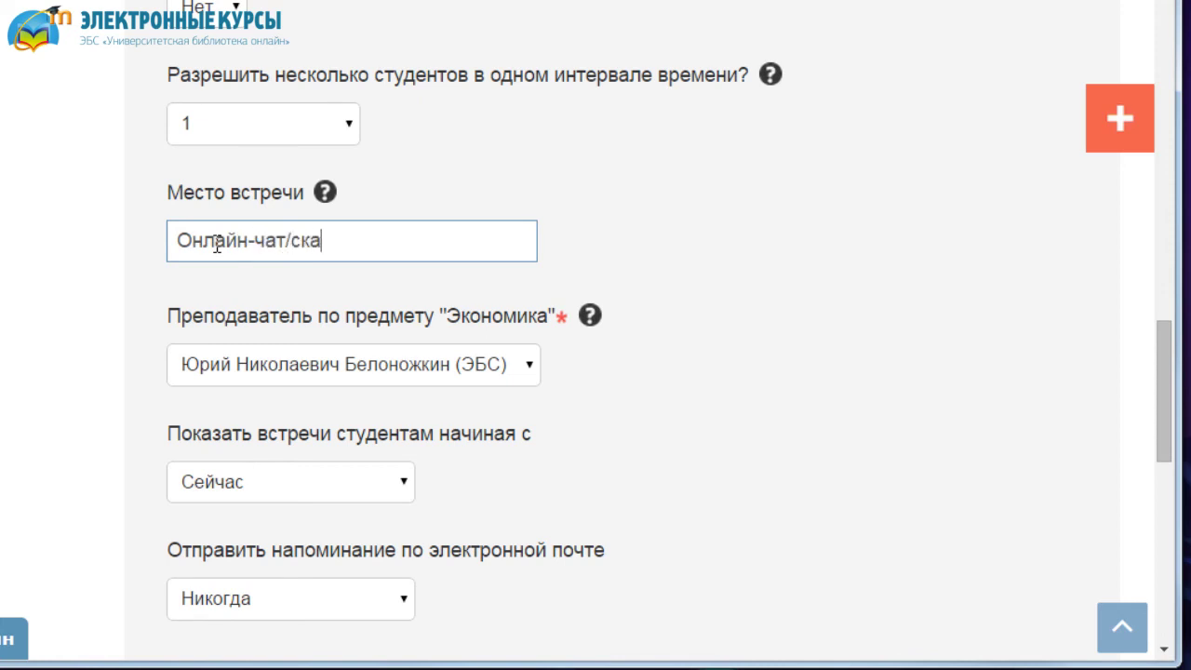
type("Онлайн-чат/скайп/аудитори")
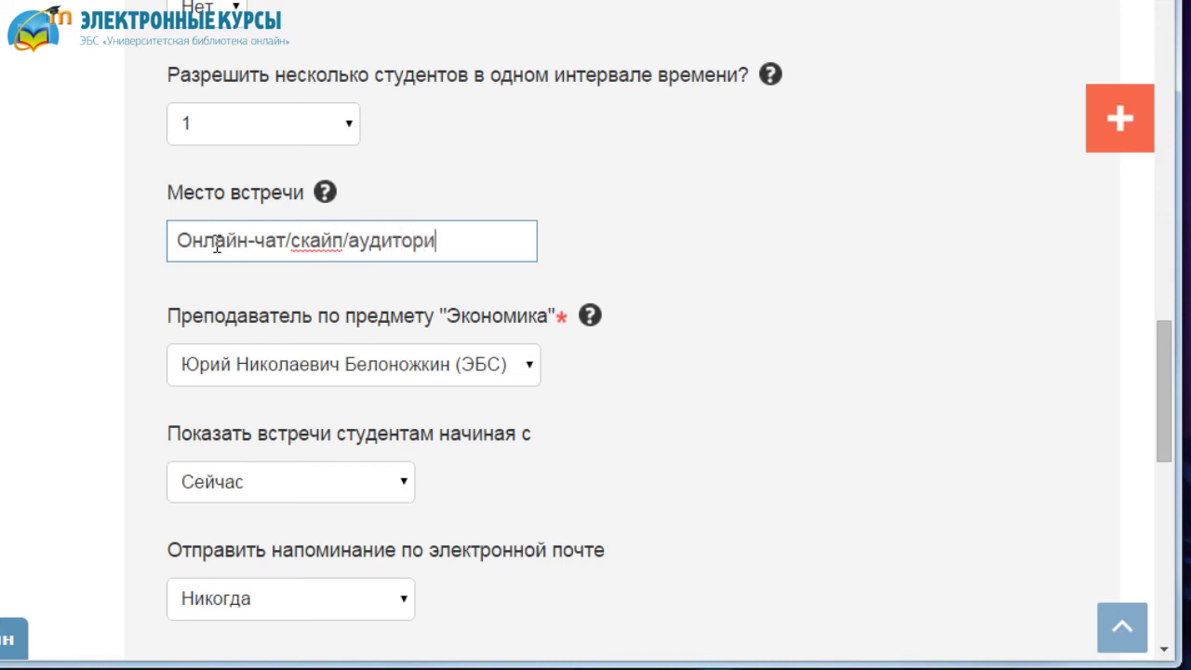
type("я 313")
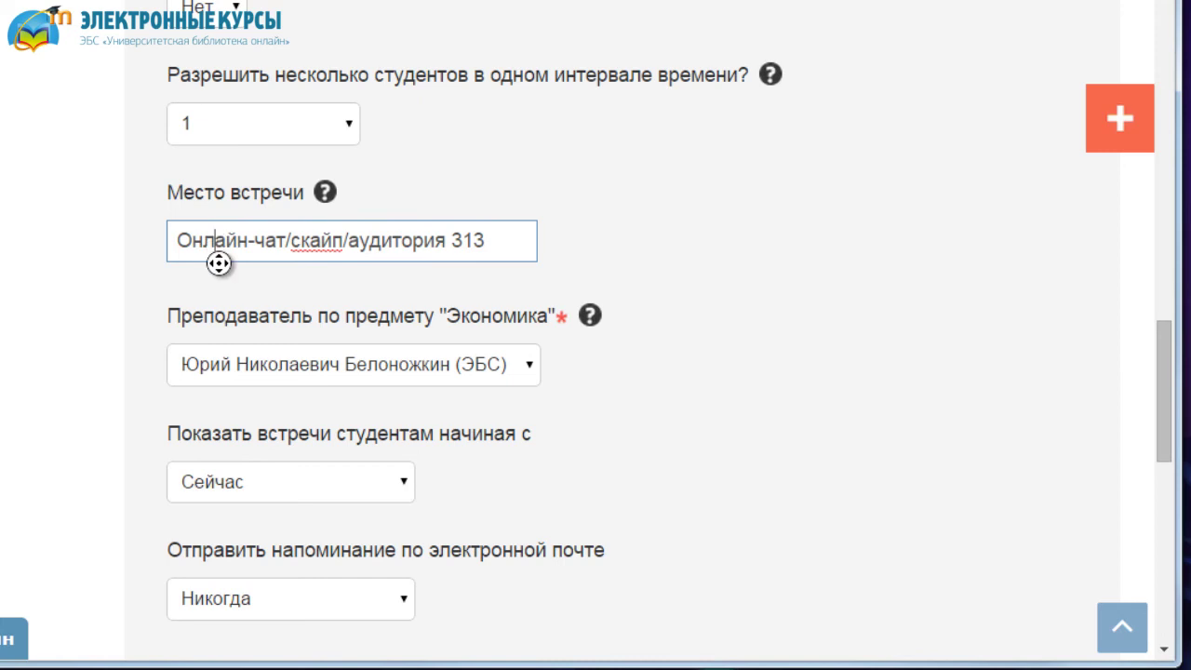
Step: Set the e-mail reminder to "Утром в день встречи" and save the repeating intervals
scroll(233, 314, "down", 3)
key("Tab")
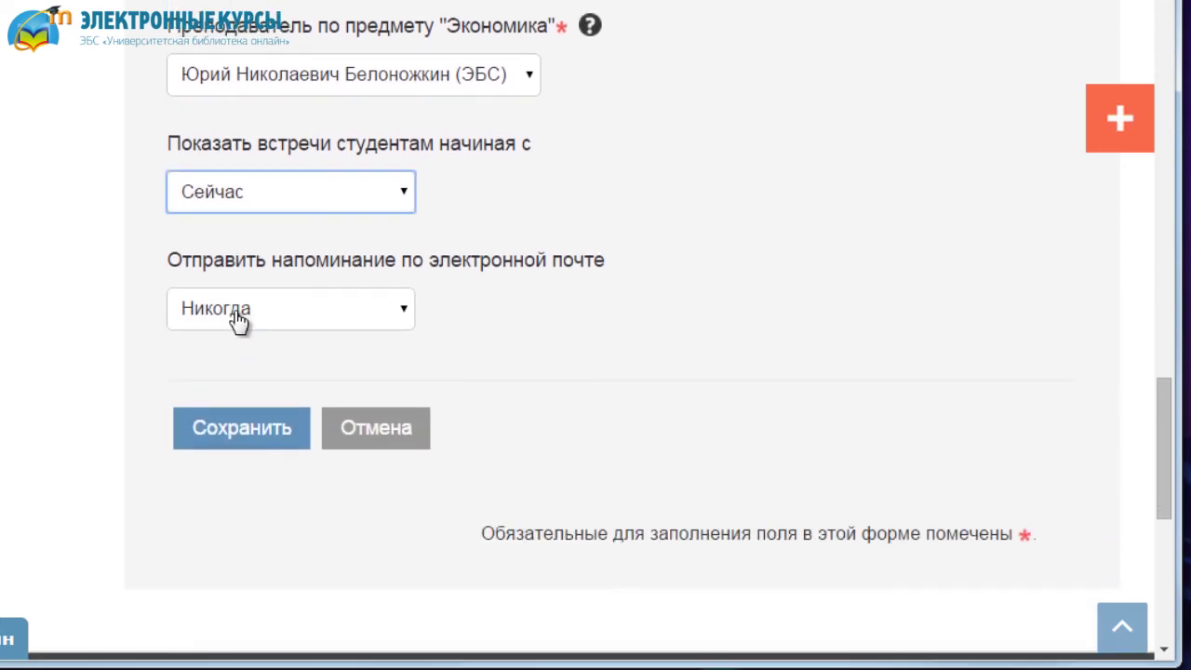
left_click(239, 320)
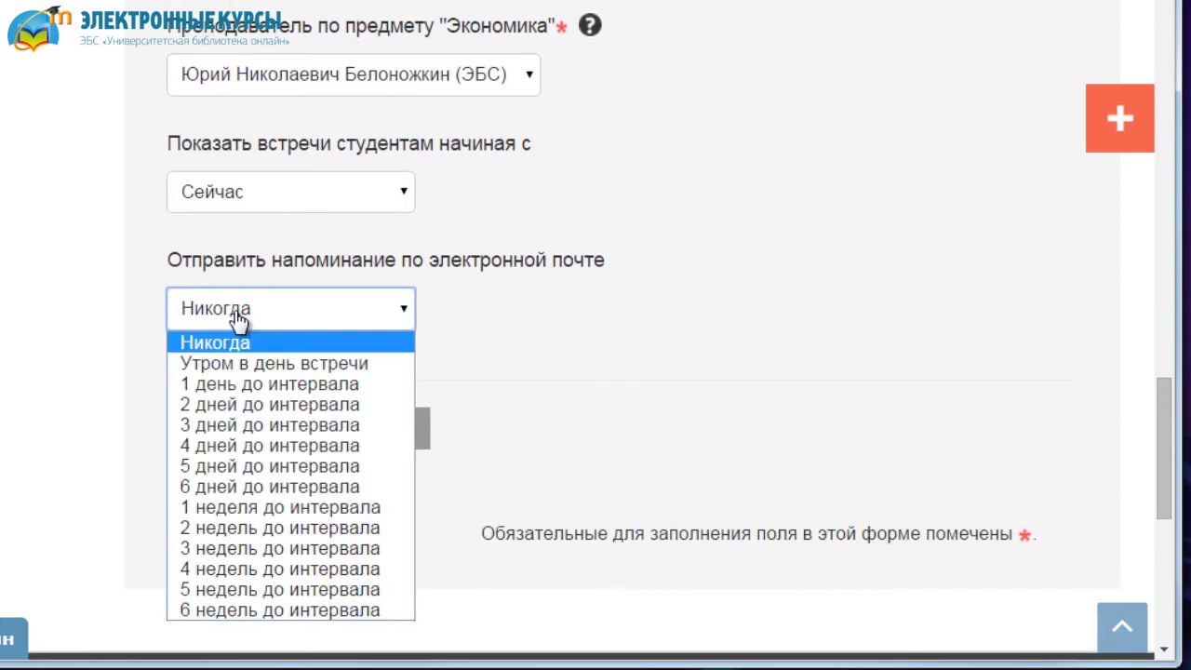
left_click(261, 369)
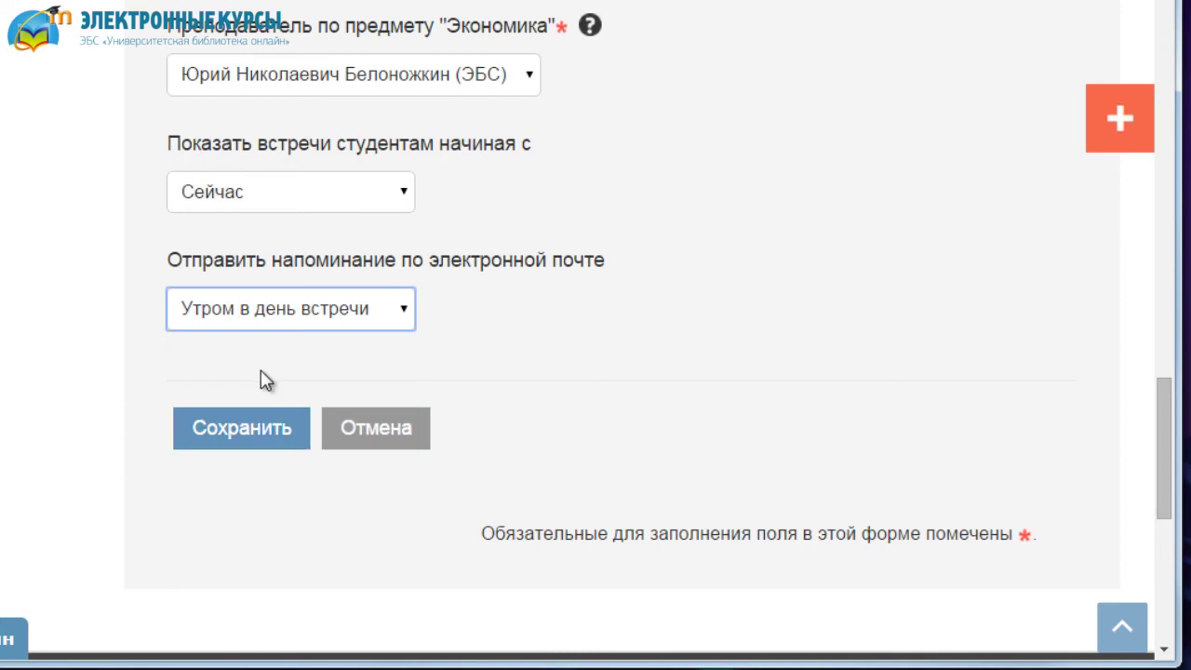
left_click(260, 430)
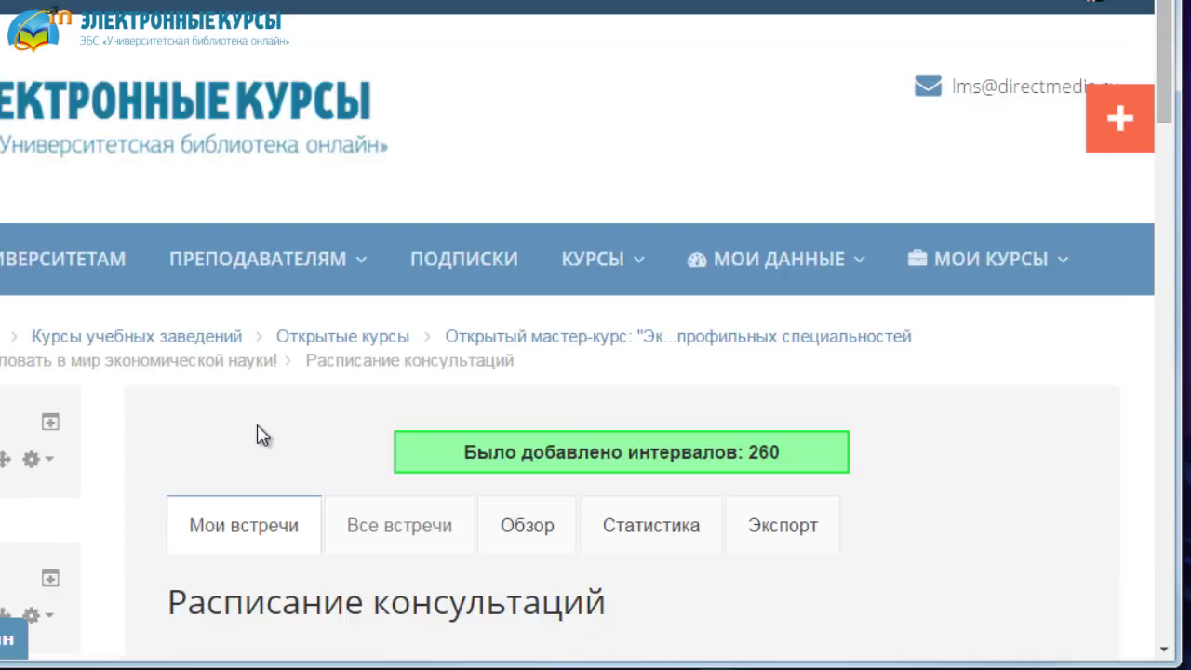
Step: Review the list of created meeting intervals with their dates and start and end times
scroll(233, 473, "down", 2)
scroll(233, 489, "down", 3)
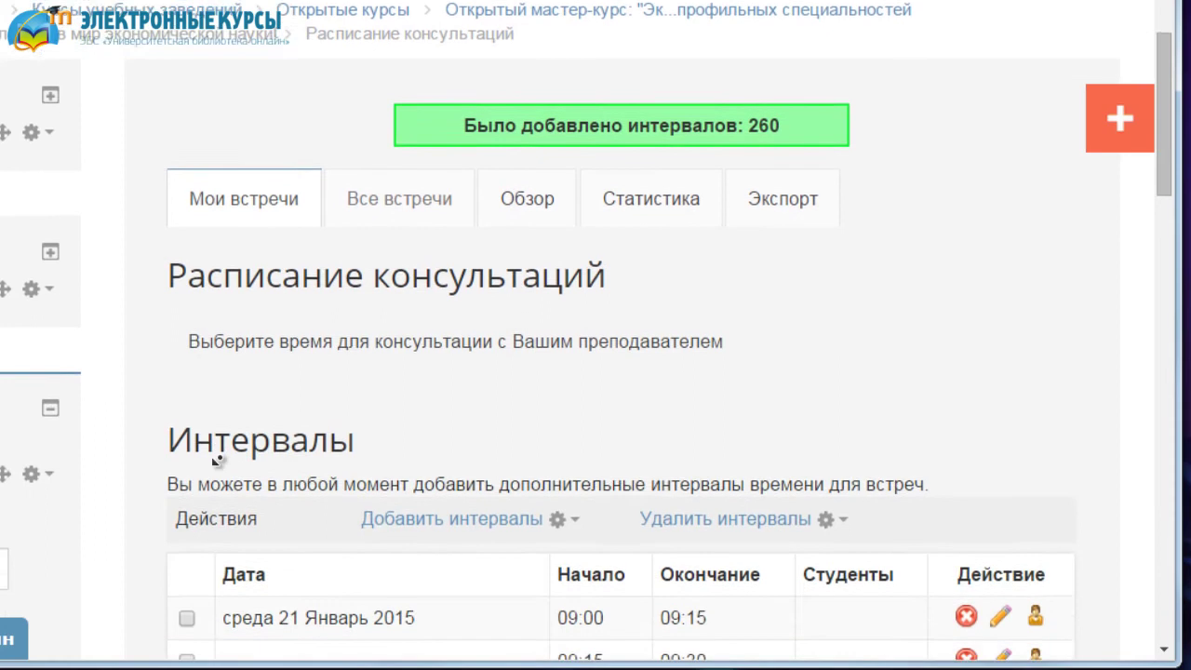
scroll(163, 462, "down", 3)
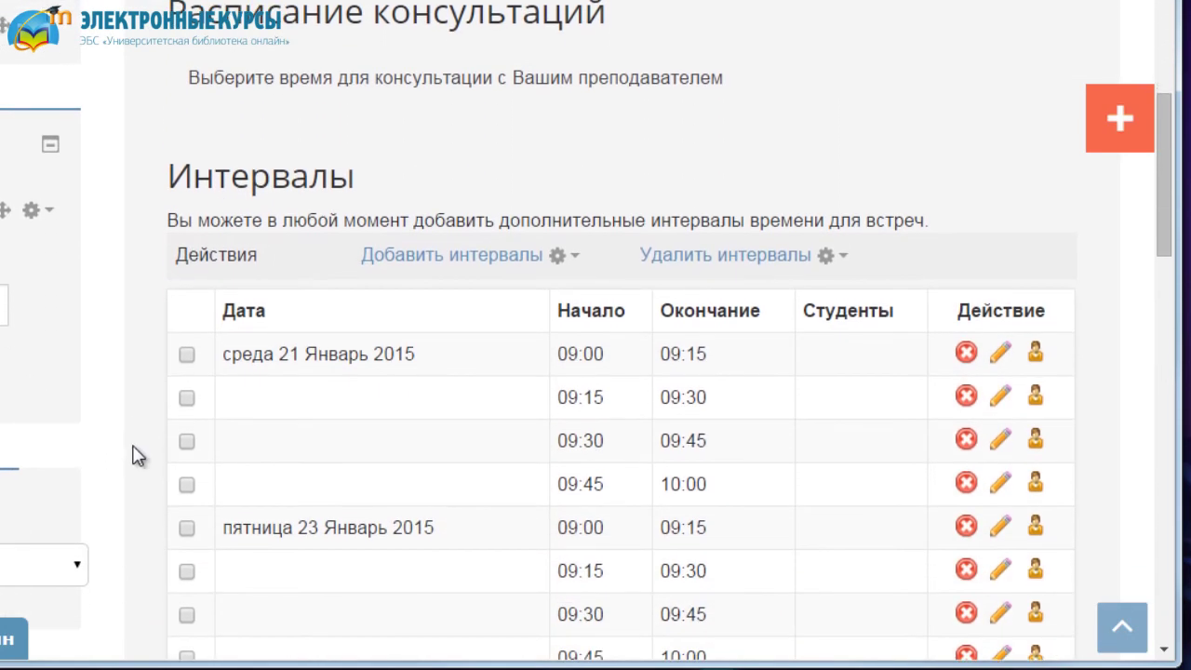
scroll(136, 454, "up", 1)
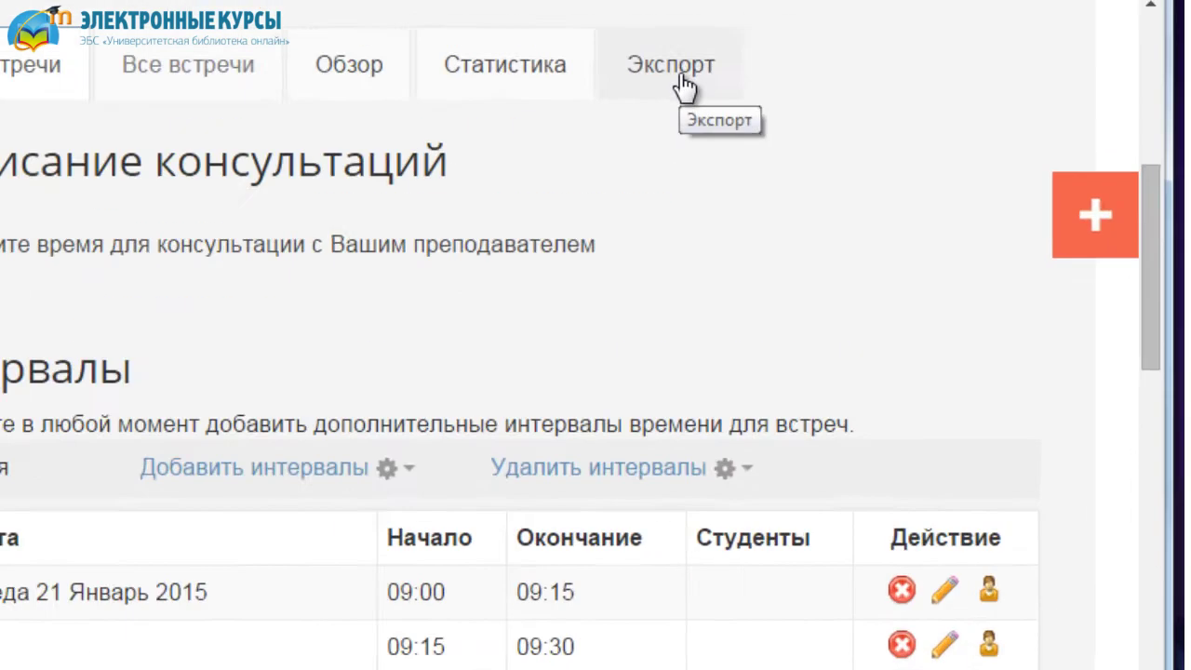
Step: As the demo student, choose the 09:15–09:30 consultation on 21 January 2015, save the choice and review the booking
left_click(785, 21)
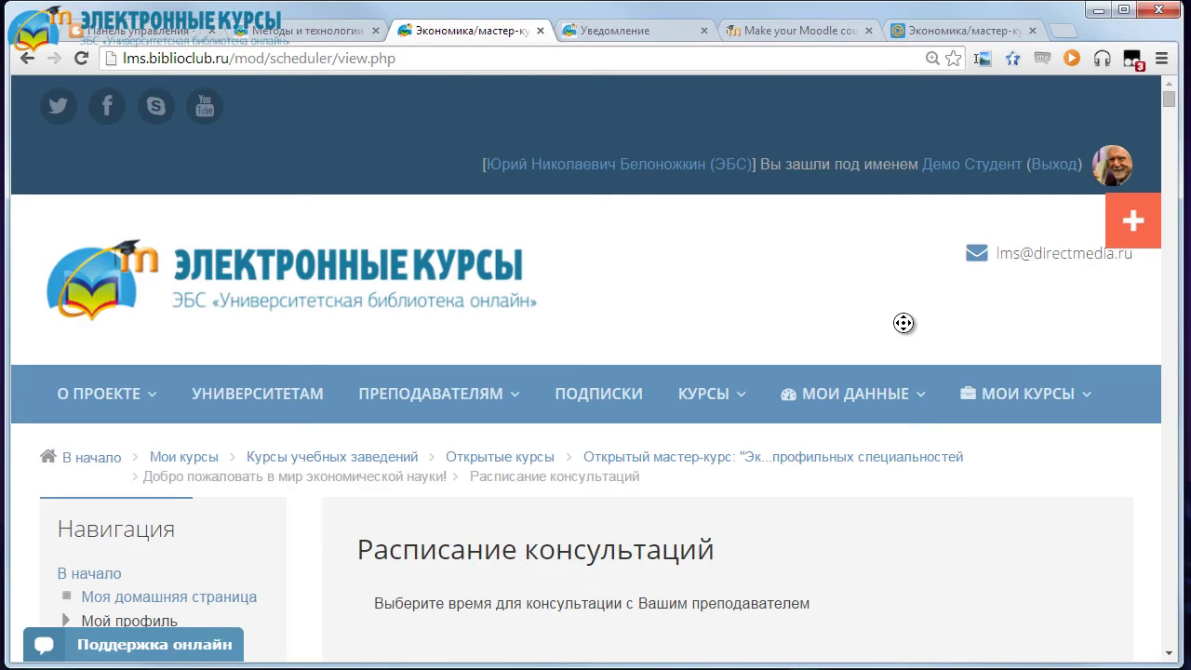
scroll(912, 453, "down", 10)
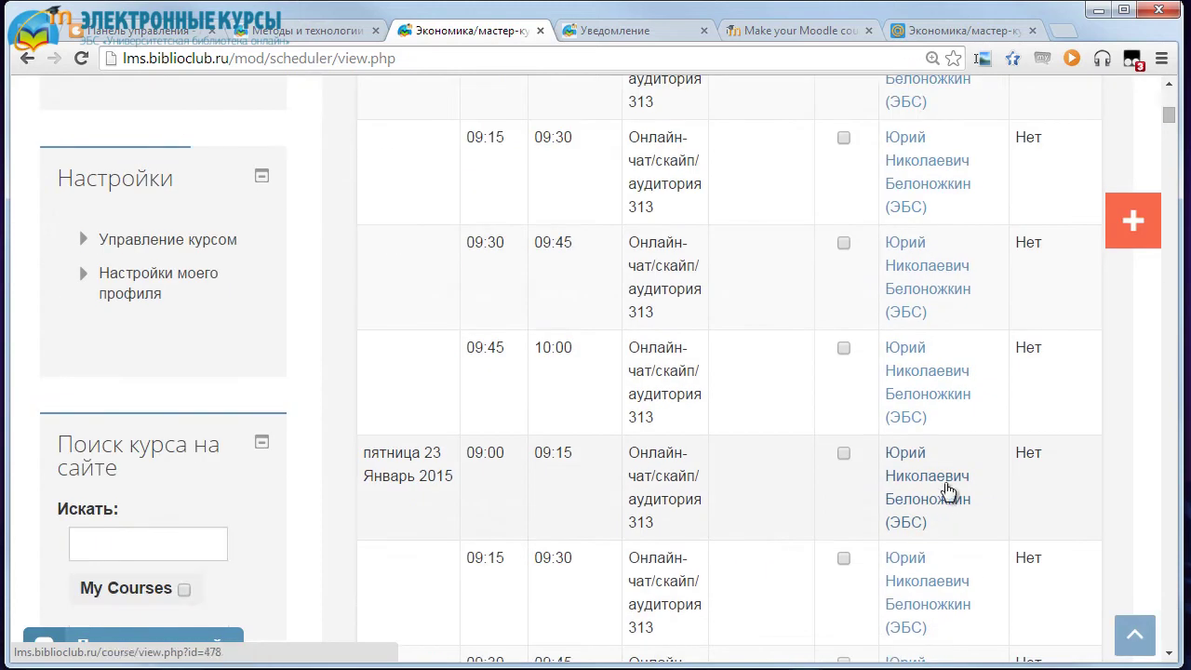
scroll(1046, 435, "up", 3)
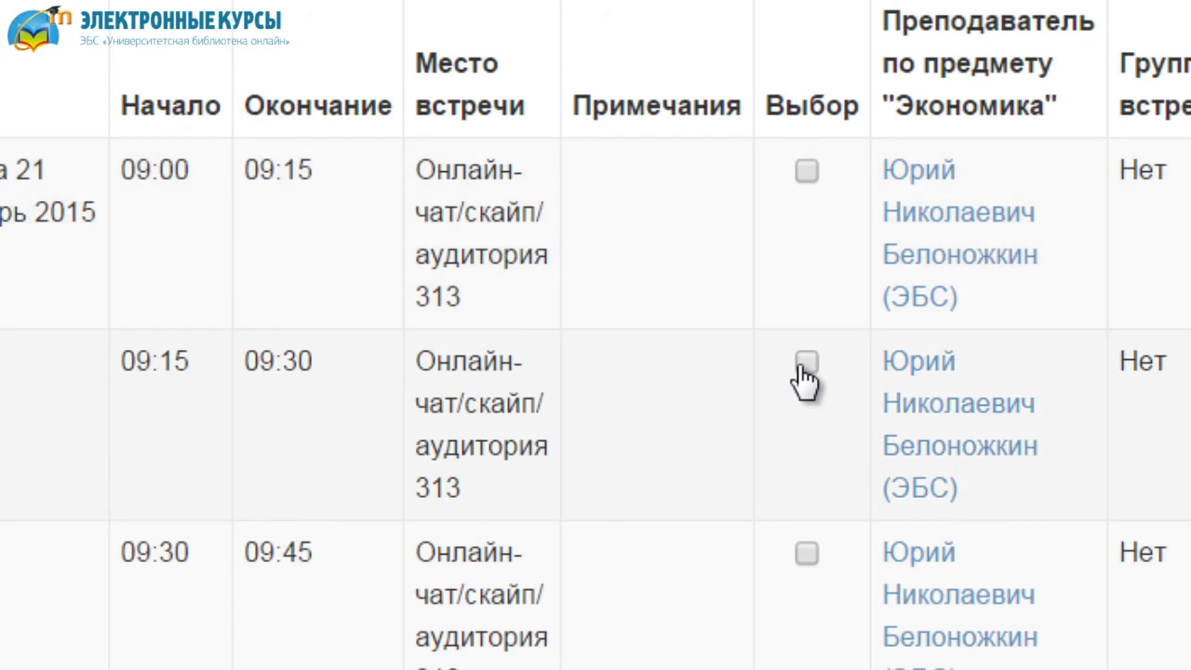
left_click(806, 363)
scroll(1070, 466, "down", 5)
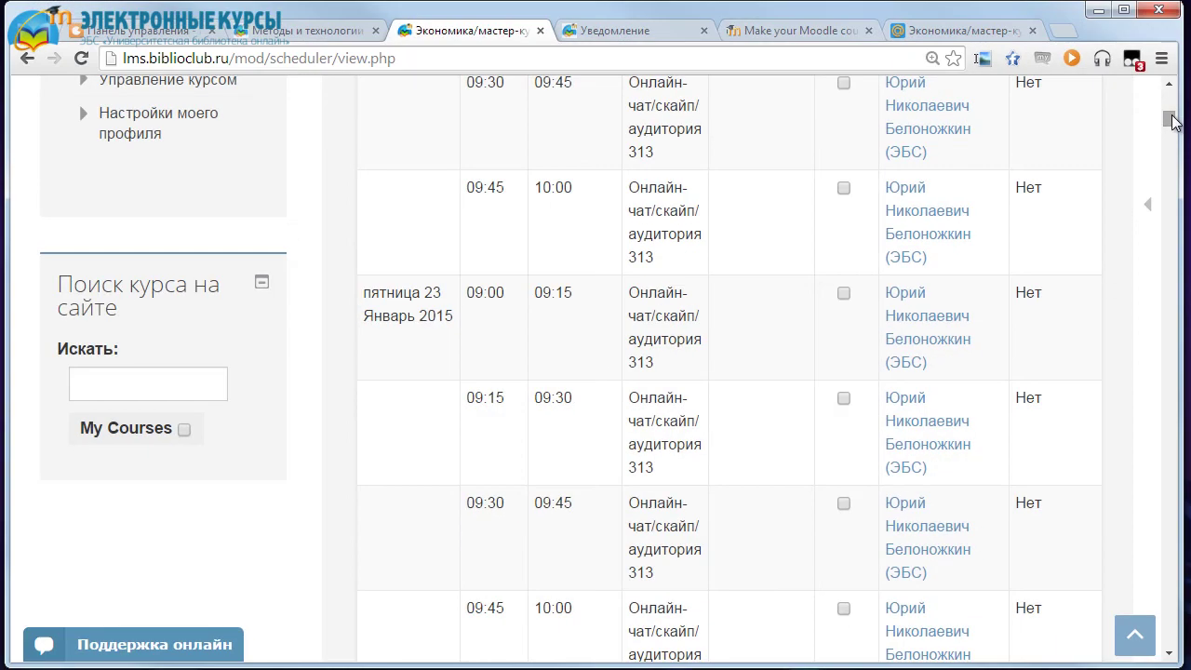
left_click_drag(1171, 121, 1170, 629)
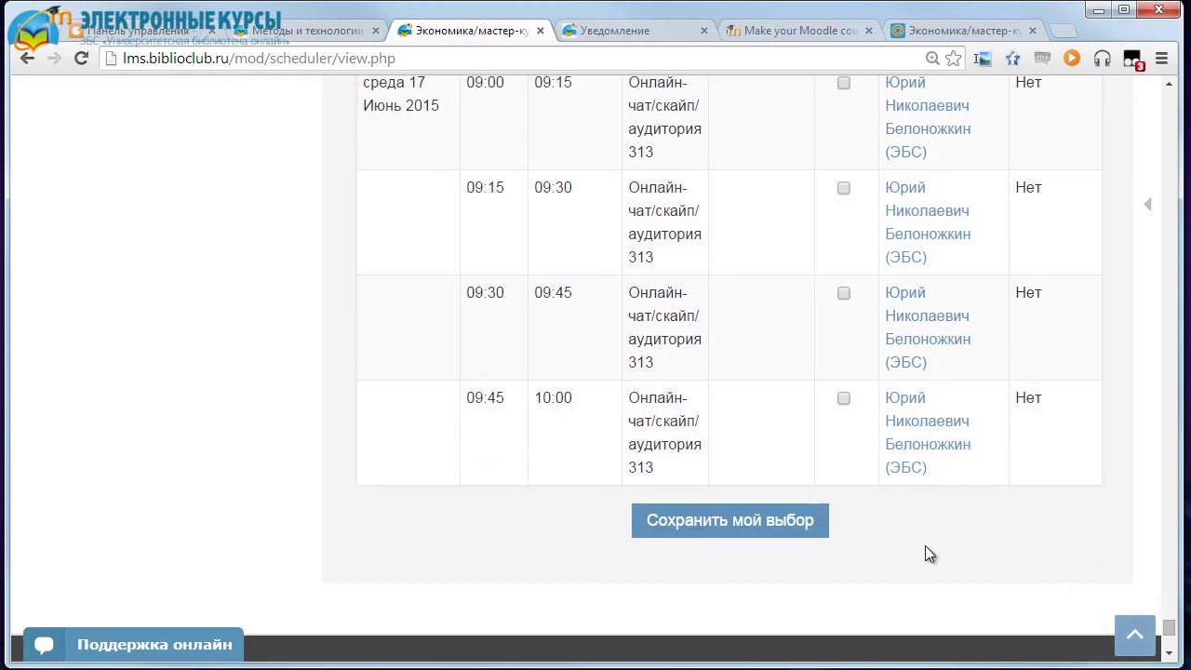
left_click(759, 524)
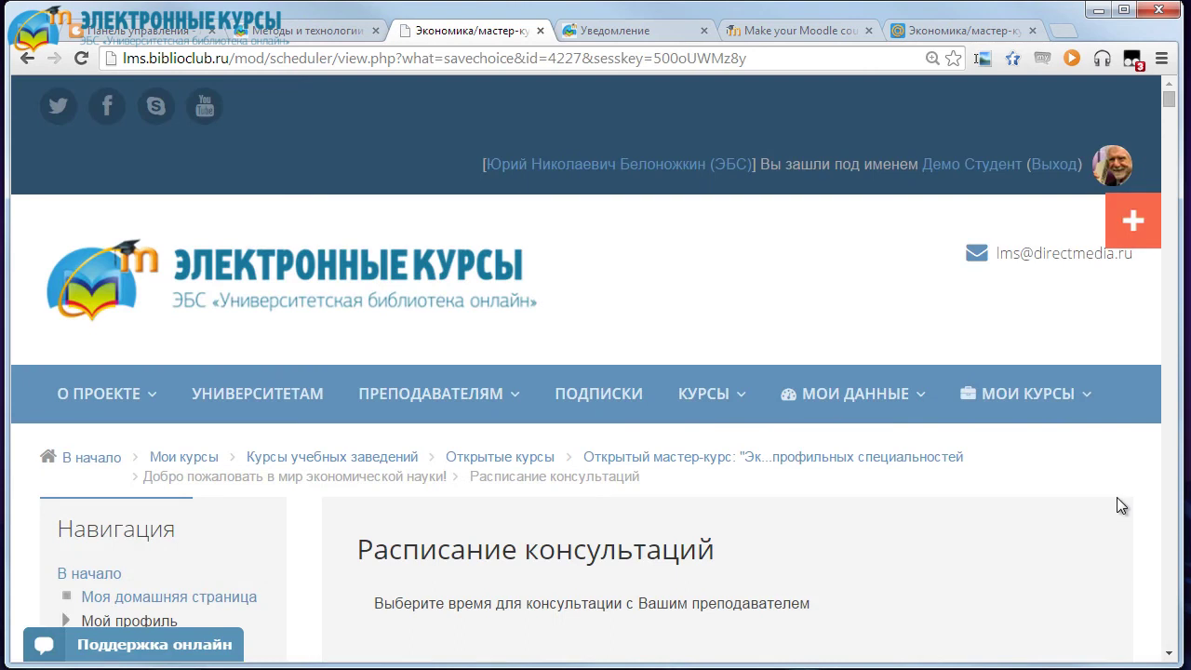
scroll(1122, 495, "down", 4)
scroll(1133, 494, "down", 3)
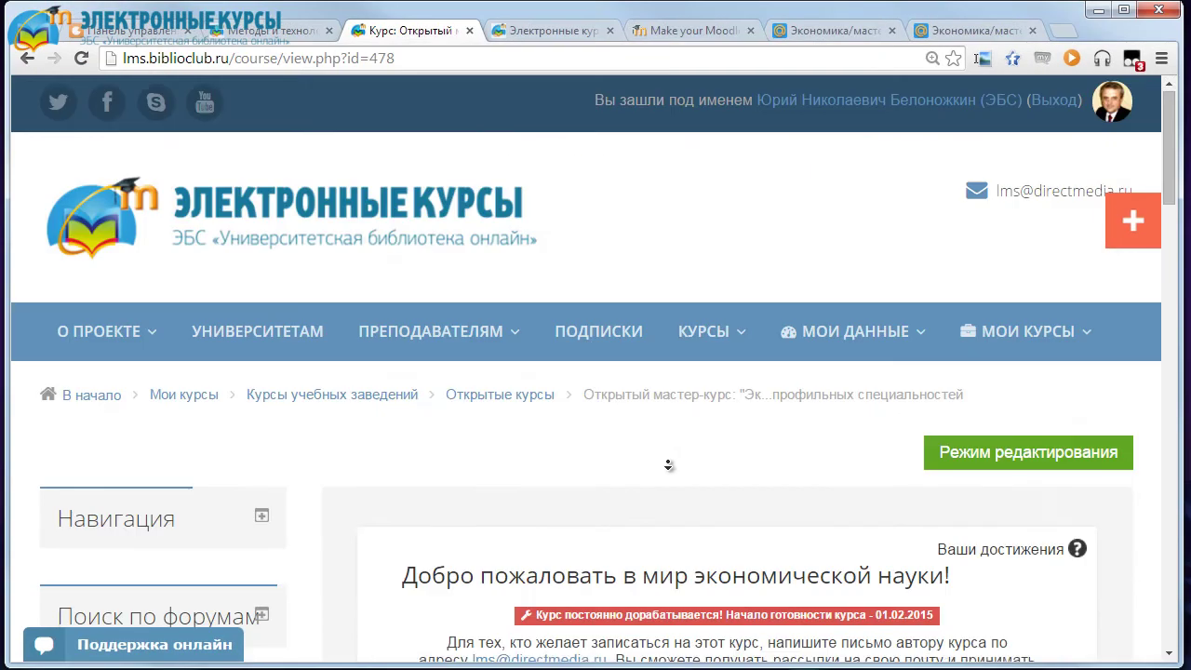
Step: Open Расписание консультаций from the teacher's course page and mark the student booked for 09:15–09:30 on 21 January 2015
scroll(669, 464, "down", 6)
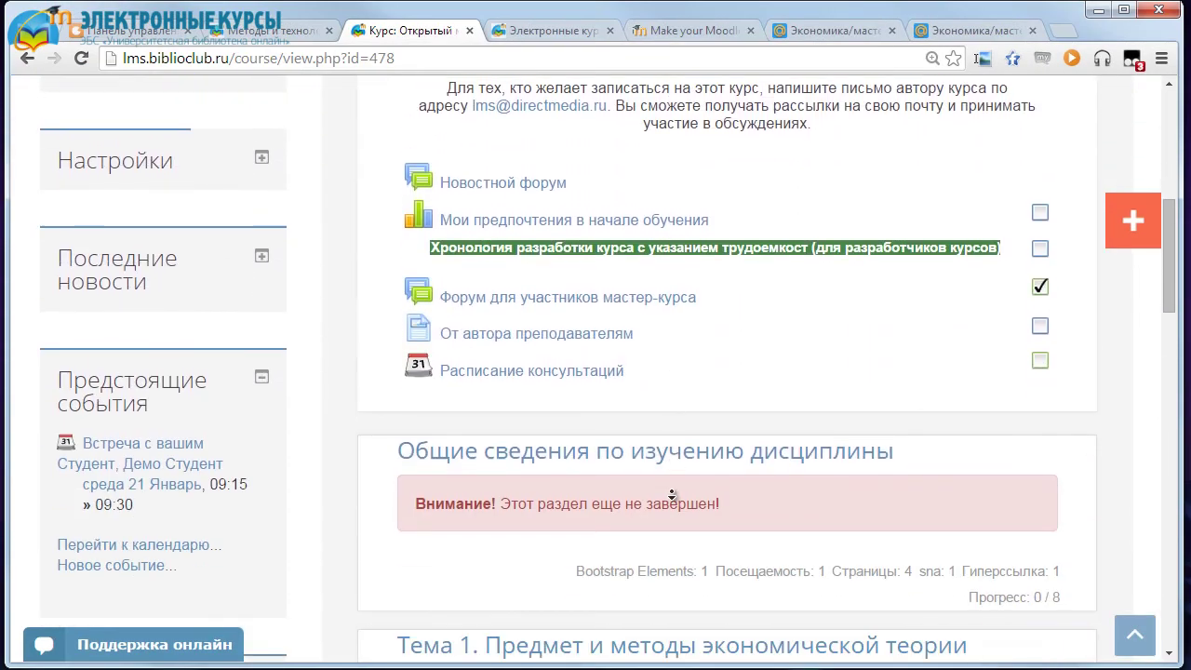
scroll(672, 492, "down", 2)
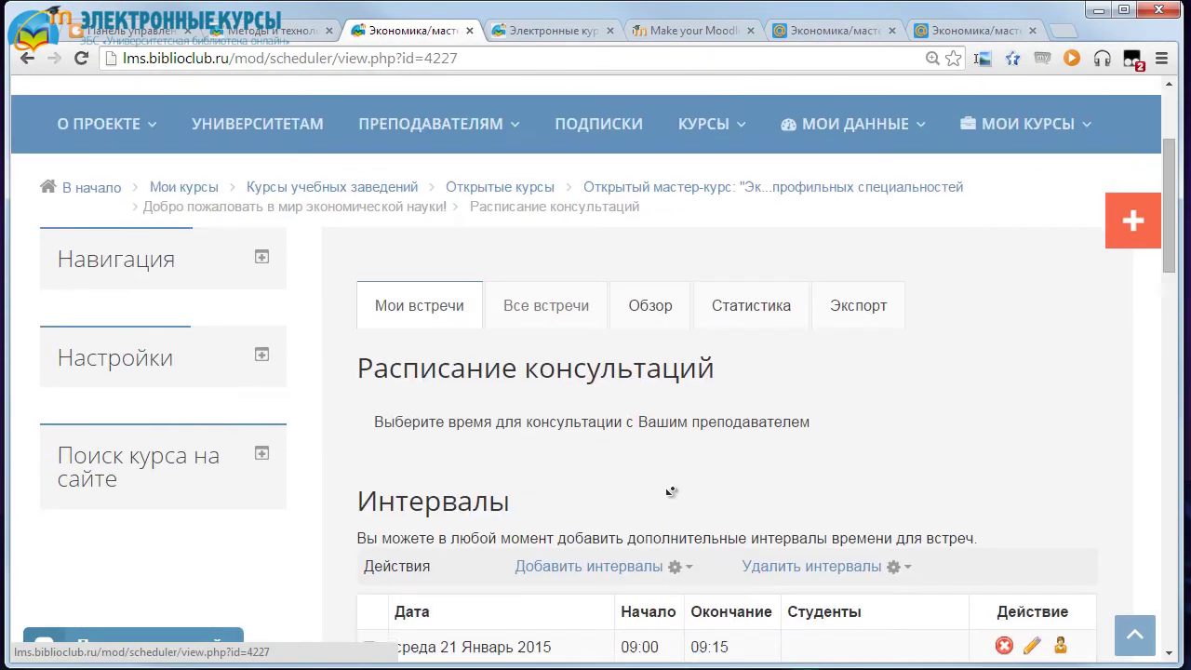
scroll(669, 491, "down", 3)
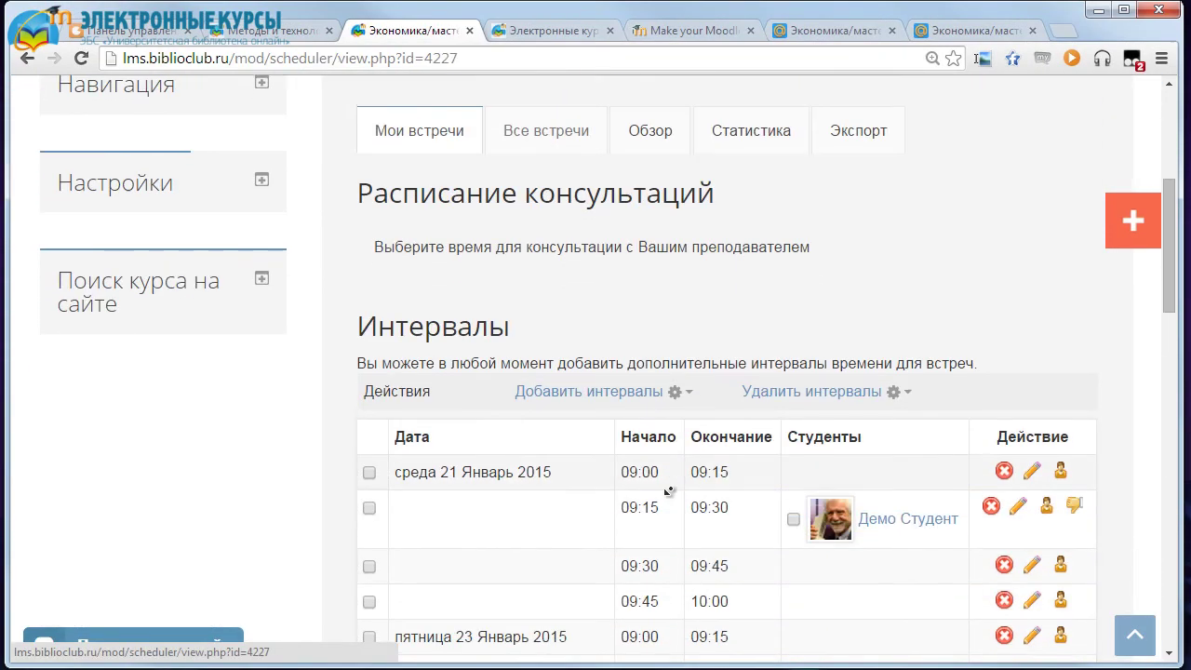
scroll(668, 491, "down", 1)
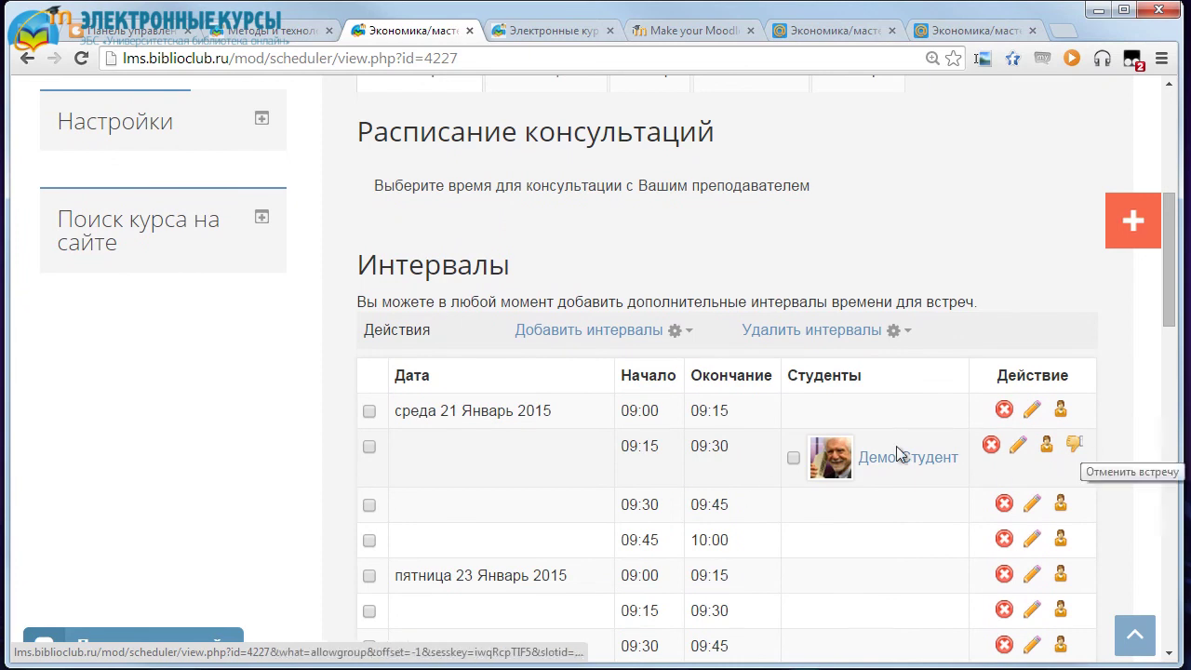
left_click(792, 458)
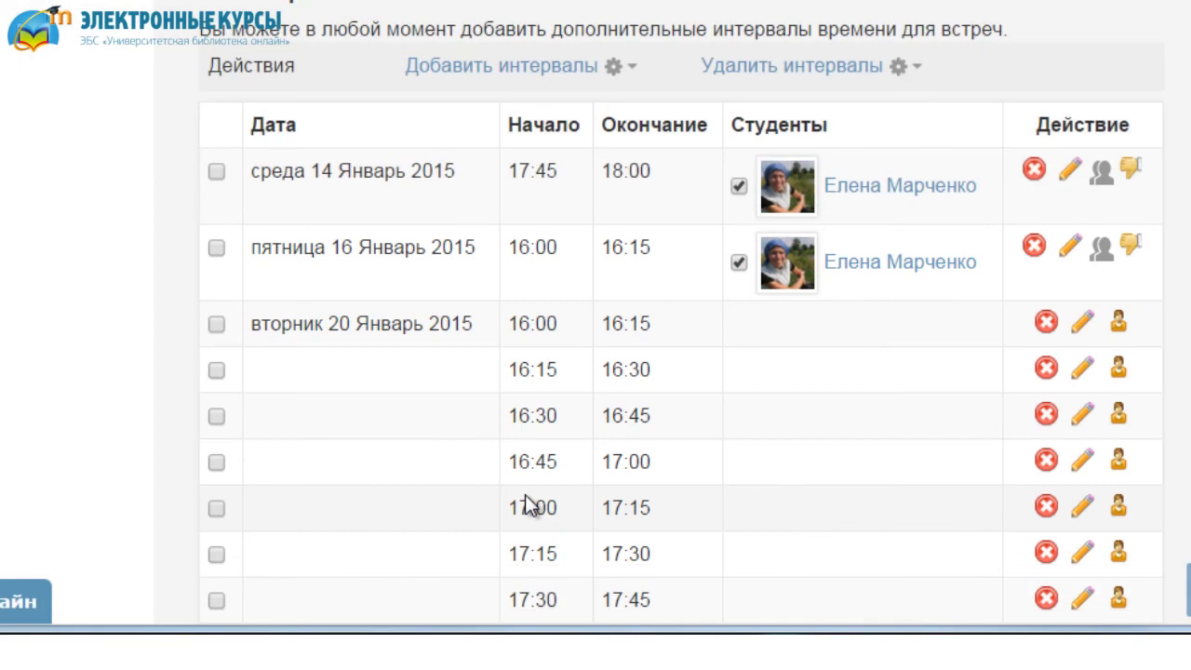
Step: Clear the student's attendance mark for the 16 January 2015 16:00–16:15 meeting and highlight «Присутствовал» in the note below the intervals
scroll(527, 507, "down", 1)
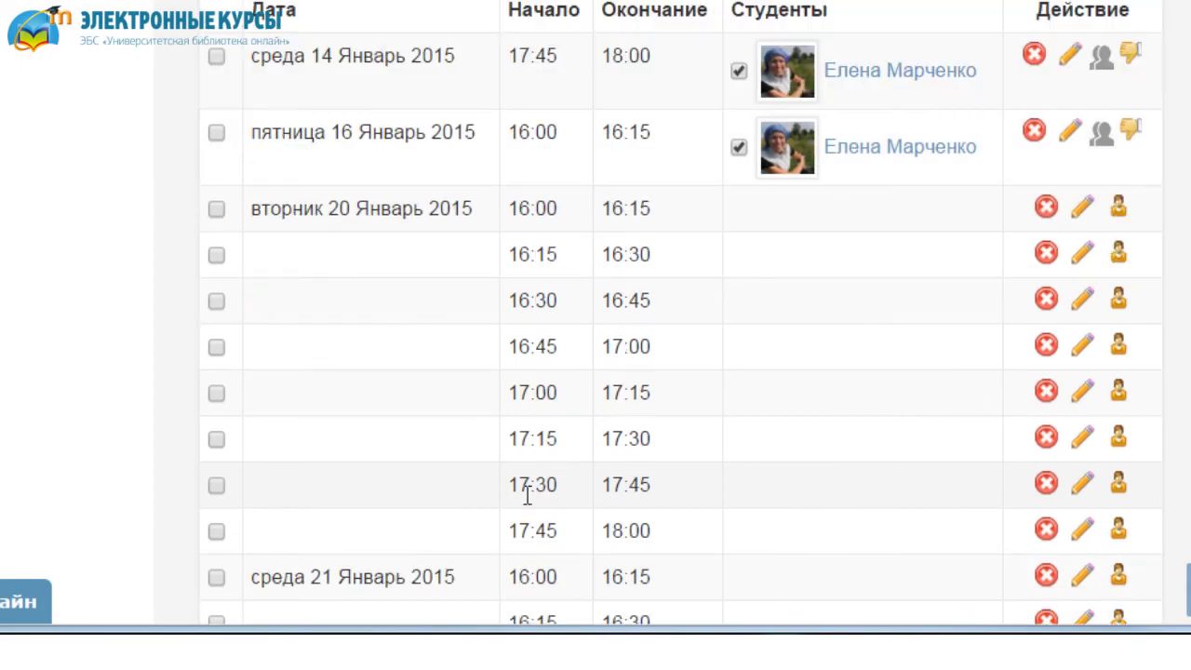
left_click(739, 151)
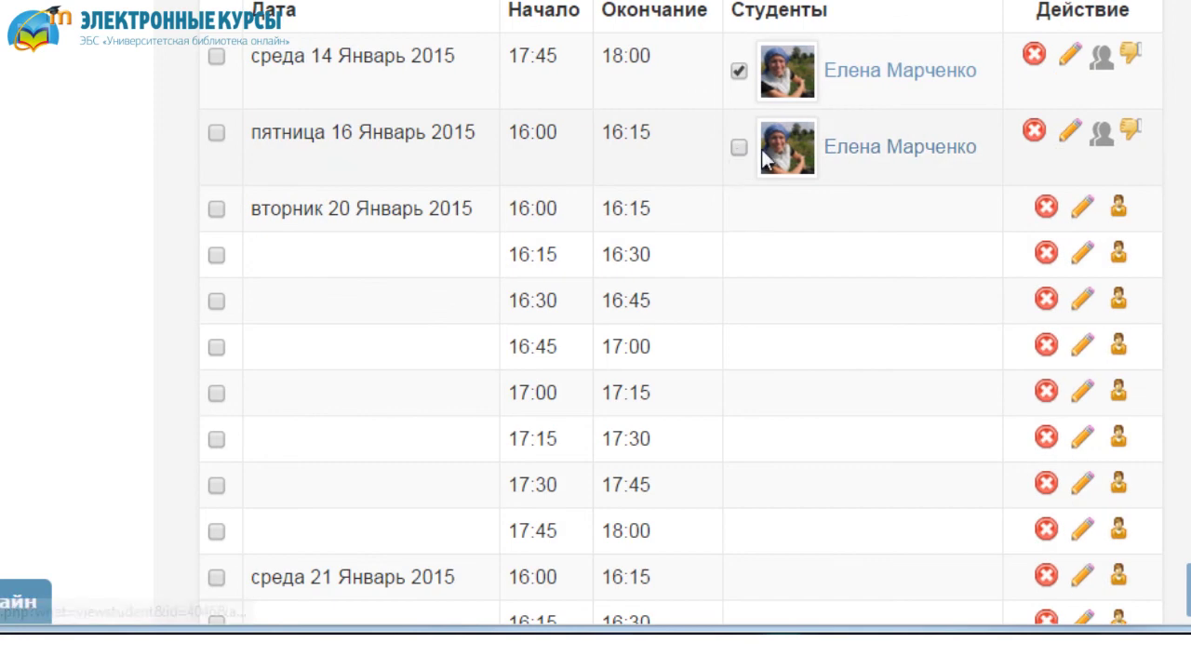
scroll(1152, 335, "down", 10)
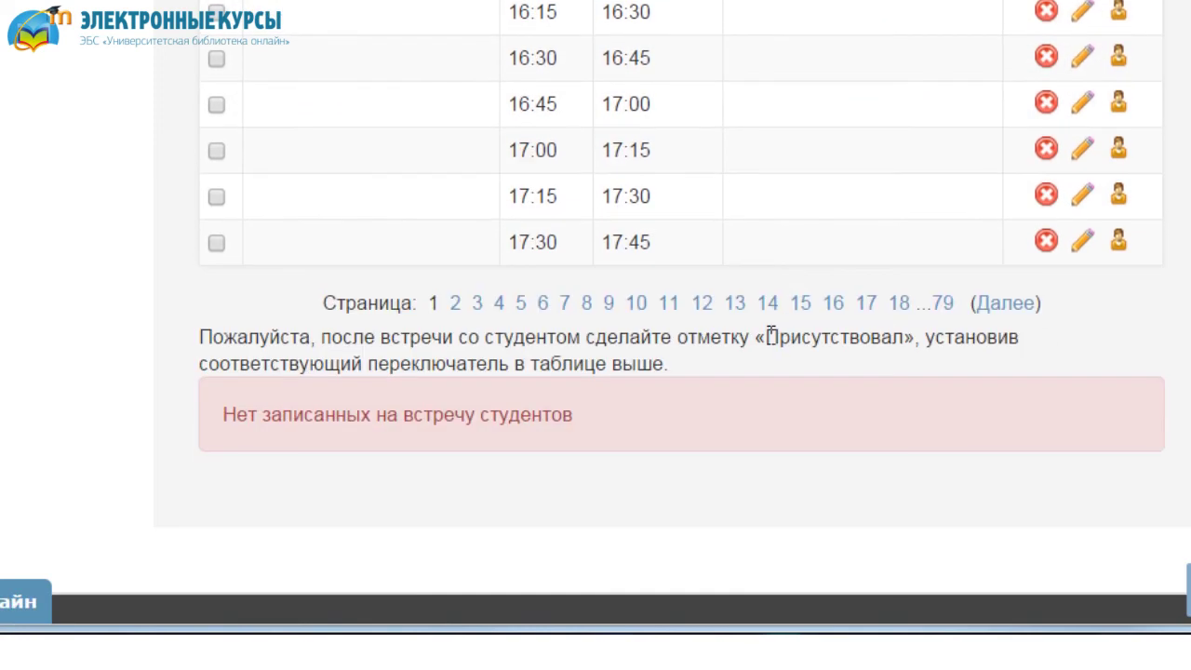
left_click_drag(768, 337, 904, 338)
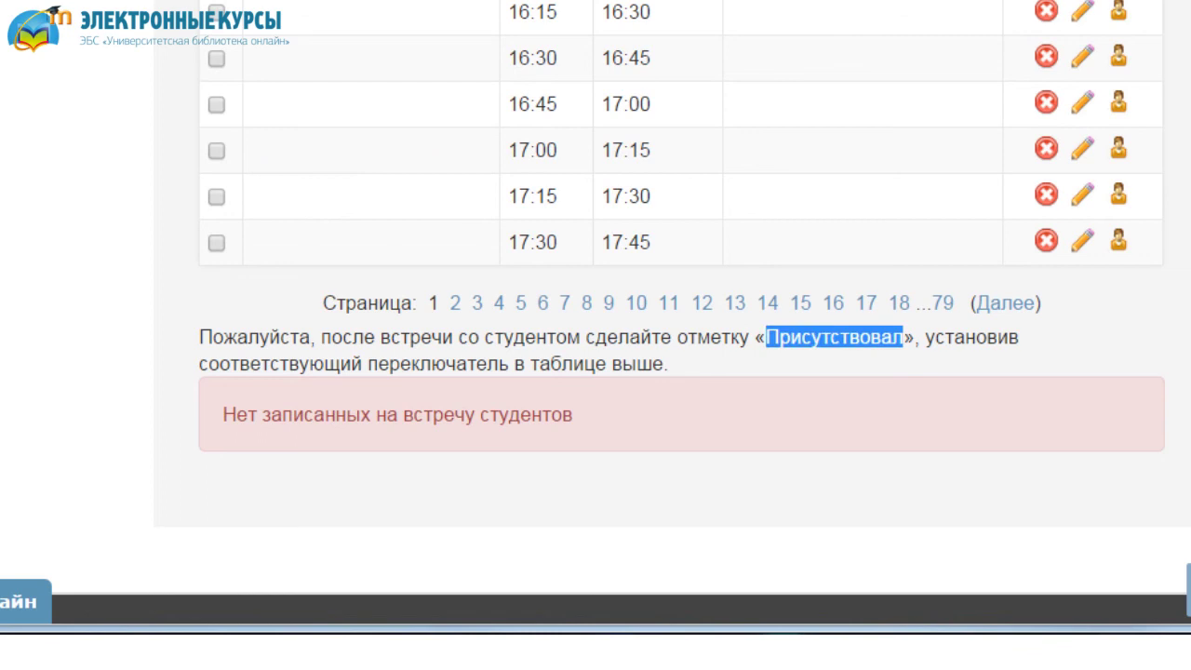
Step: Mark the student as having attended the 16:00–16:15 meeting on 16 January 2015
scroll(679, 316, "up", 10)
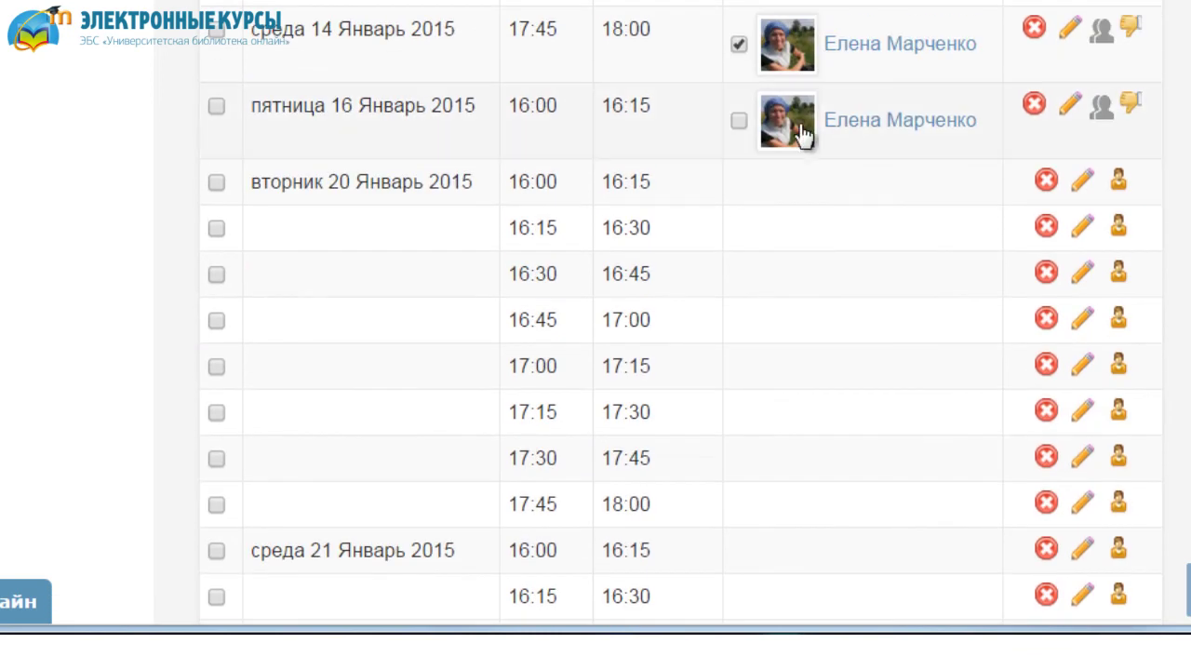
left_click(739, 123)
scroll(680, 317, "up", 5)
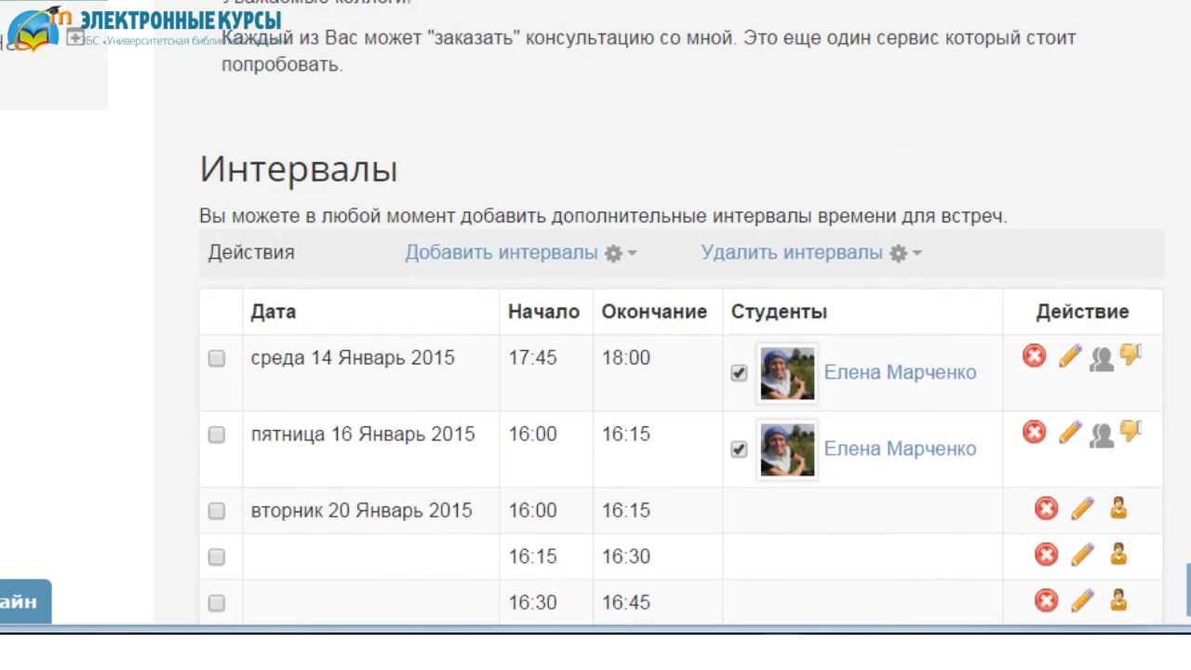